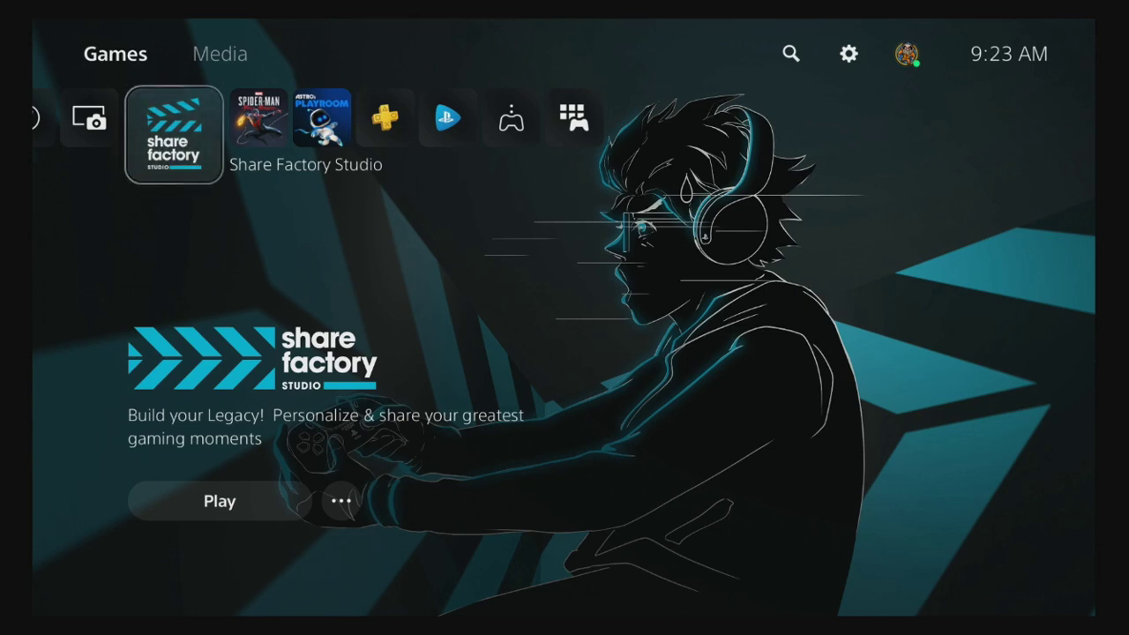
- Open Settings from the gear icon on the PS5 home screen
key(Up)
key(Right)
key(Right)
key(Right)
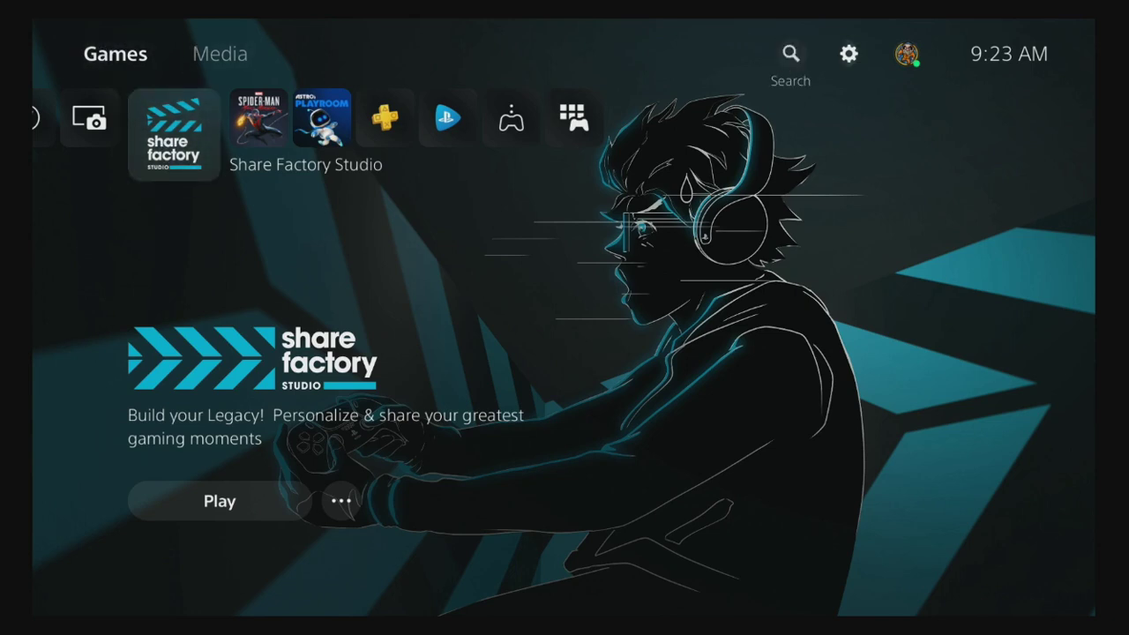
key(Return)
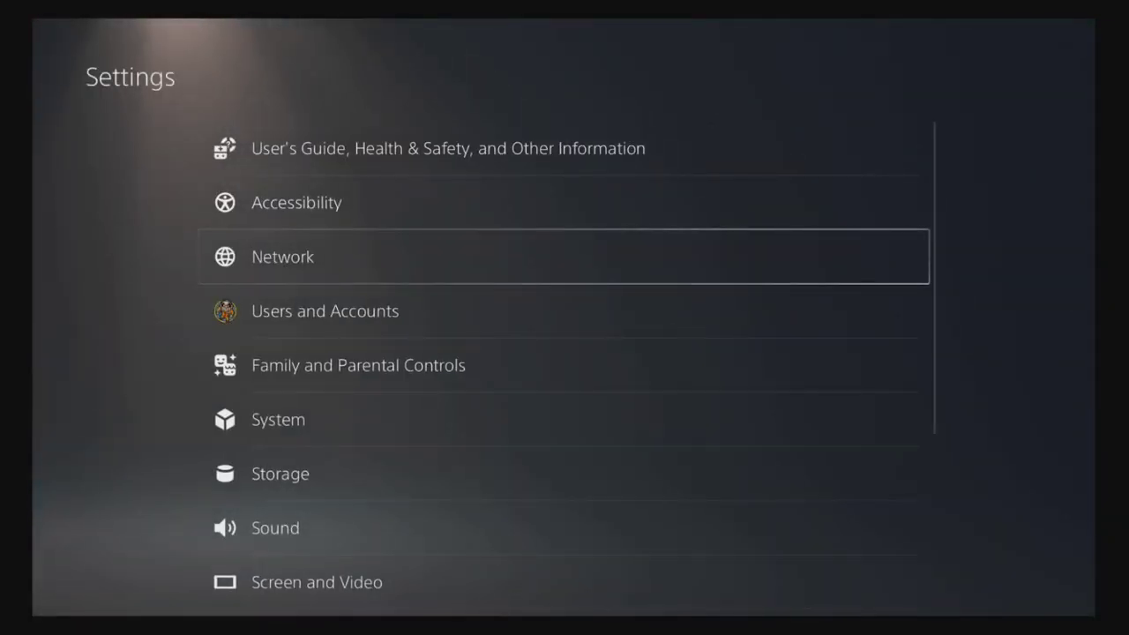
- Go to Users and Accounts > Link with Other Services and highlight Twitter
key(Return)
key(Escape)
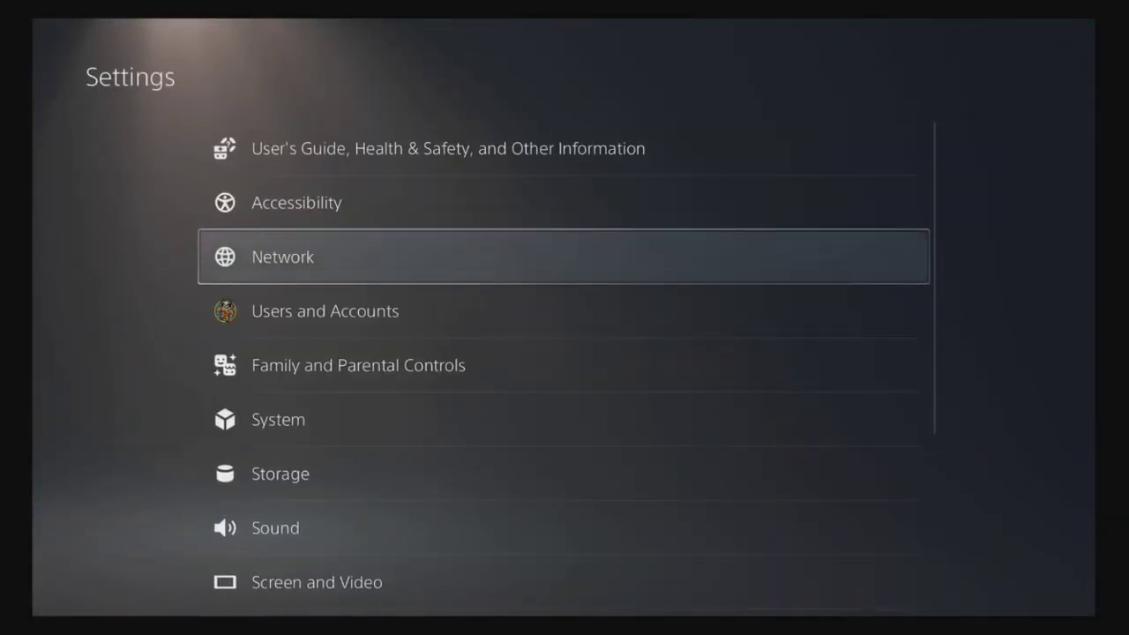
key(Down)
key(Return)
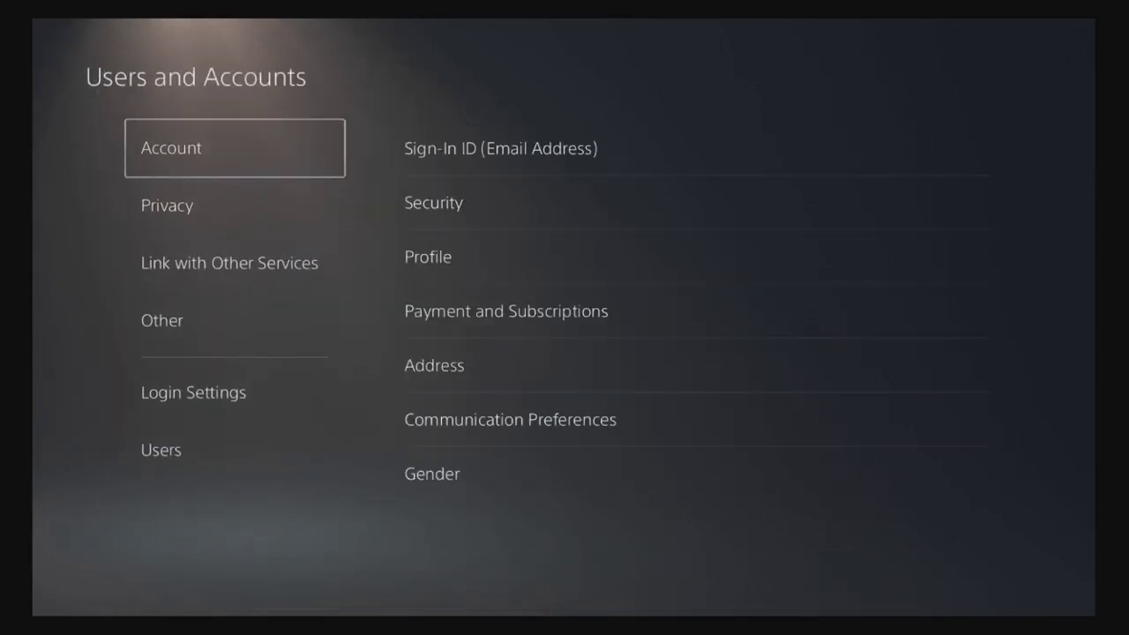
key(Down)
key(Down)
key(Right)
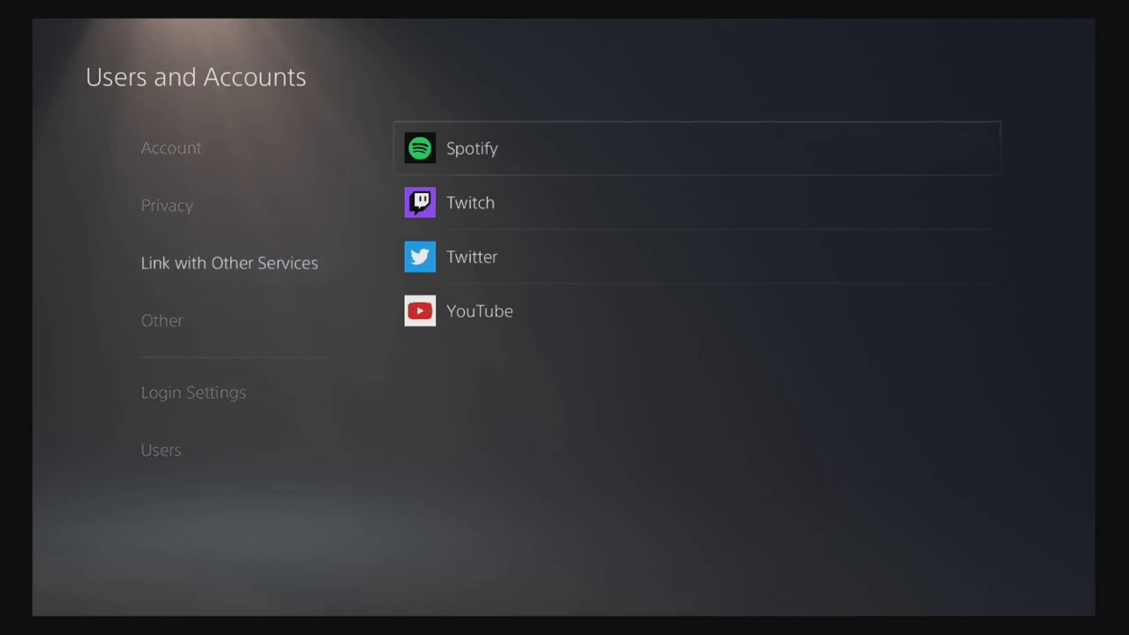
key(Down)
key(Down)
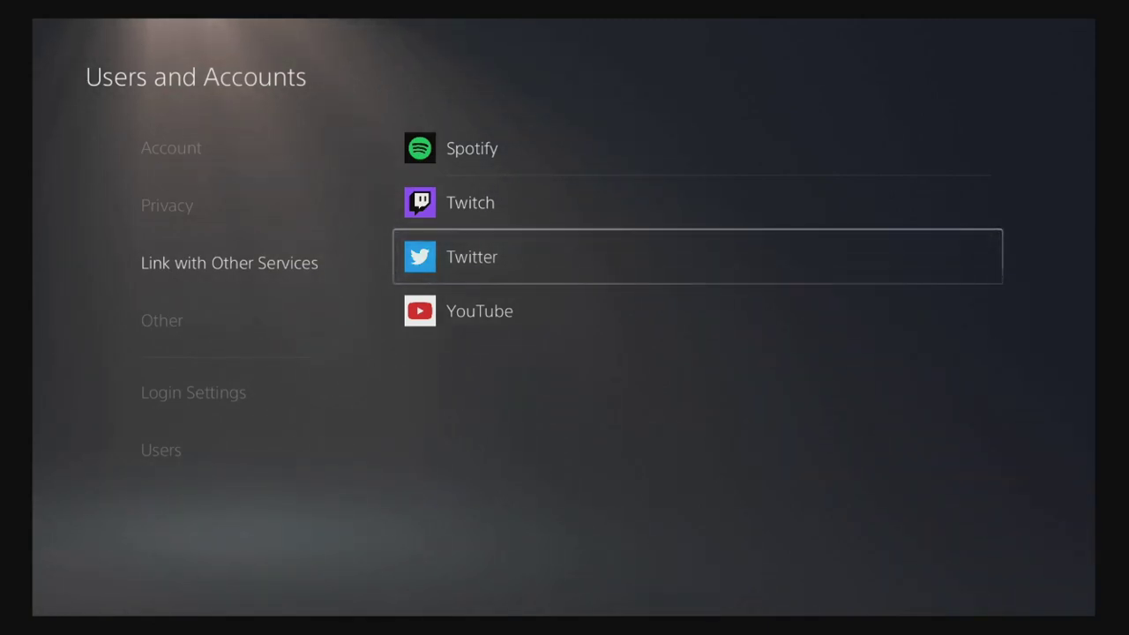
- Start Twitter linking, then leave the authorization page for the signed-in Twitter home feed
key(Return)
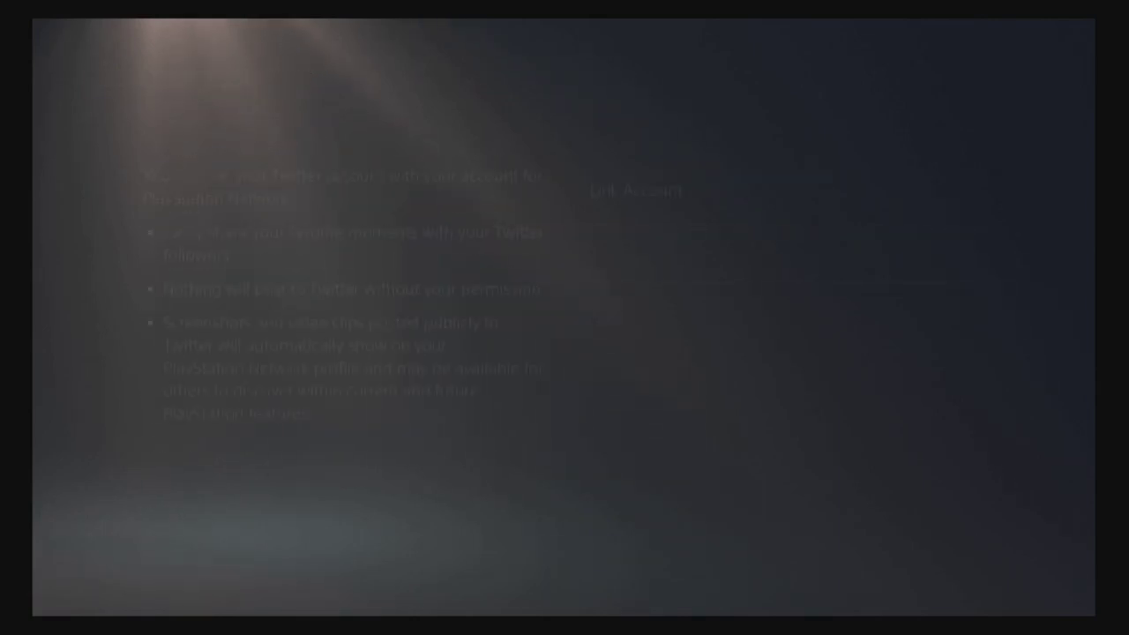
key(Return)
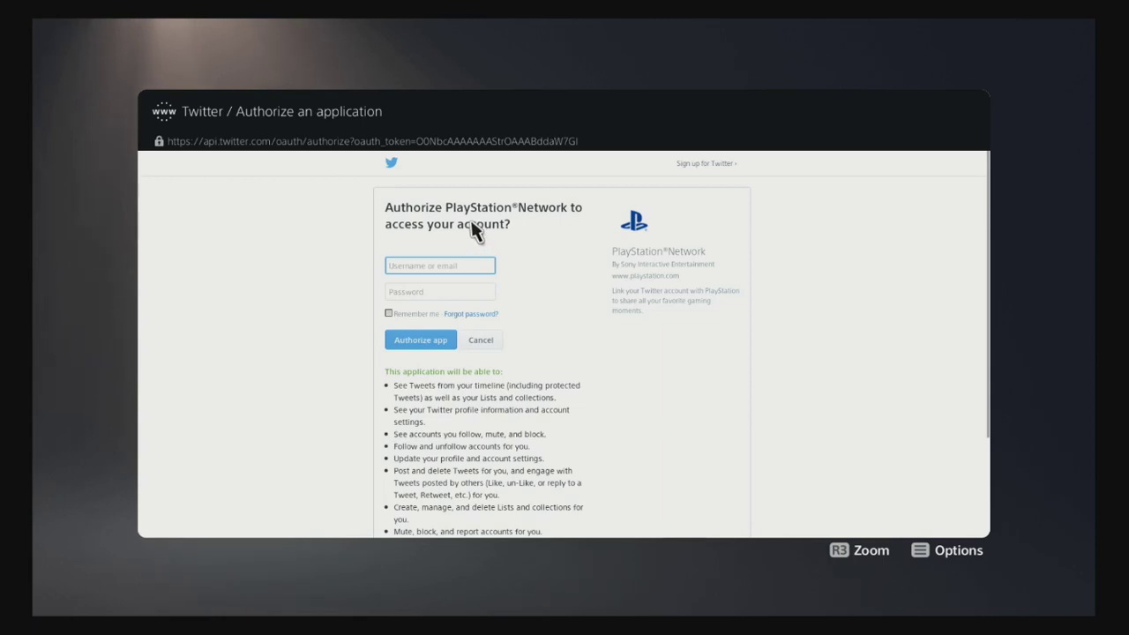
click(388, 164)
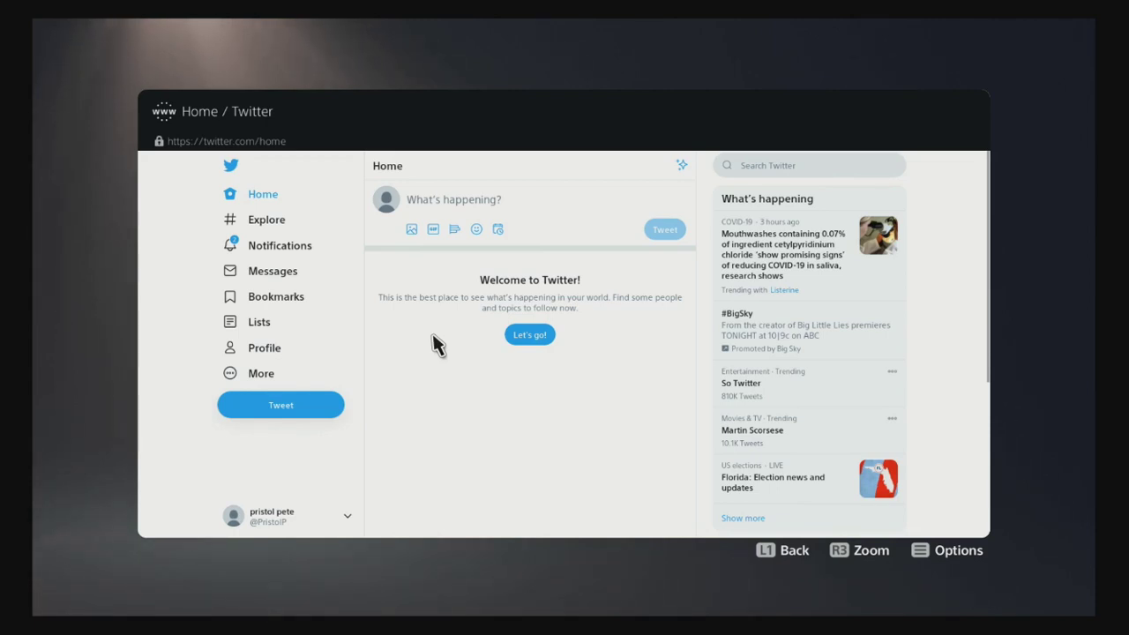
click(764, 170)
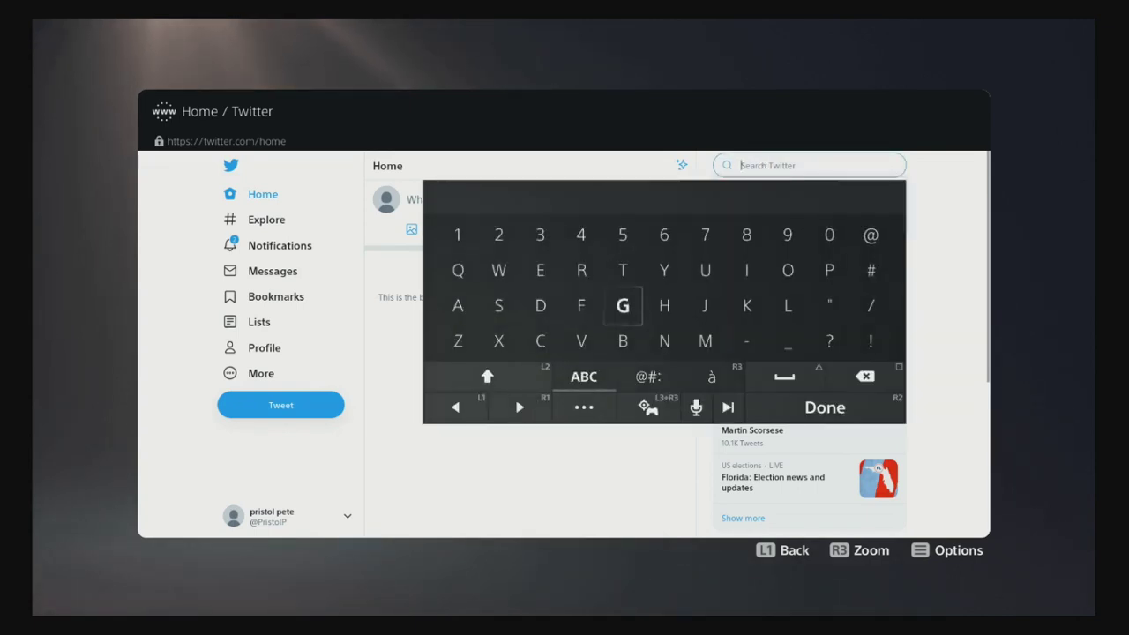
text(y)
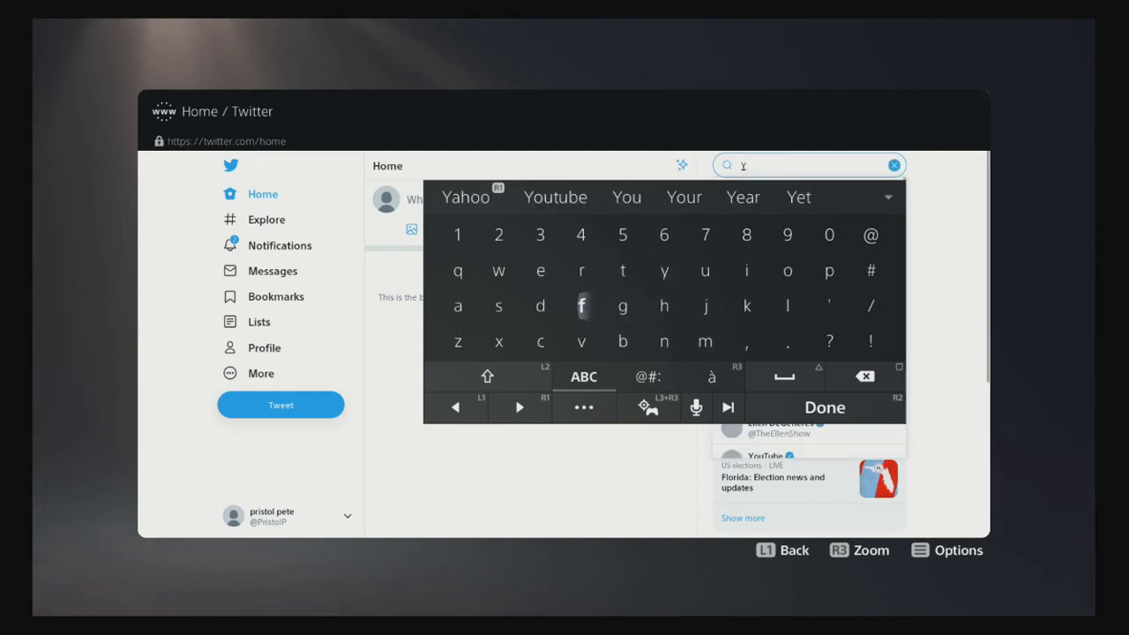
text(a)
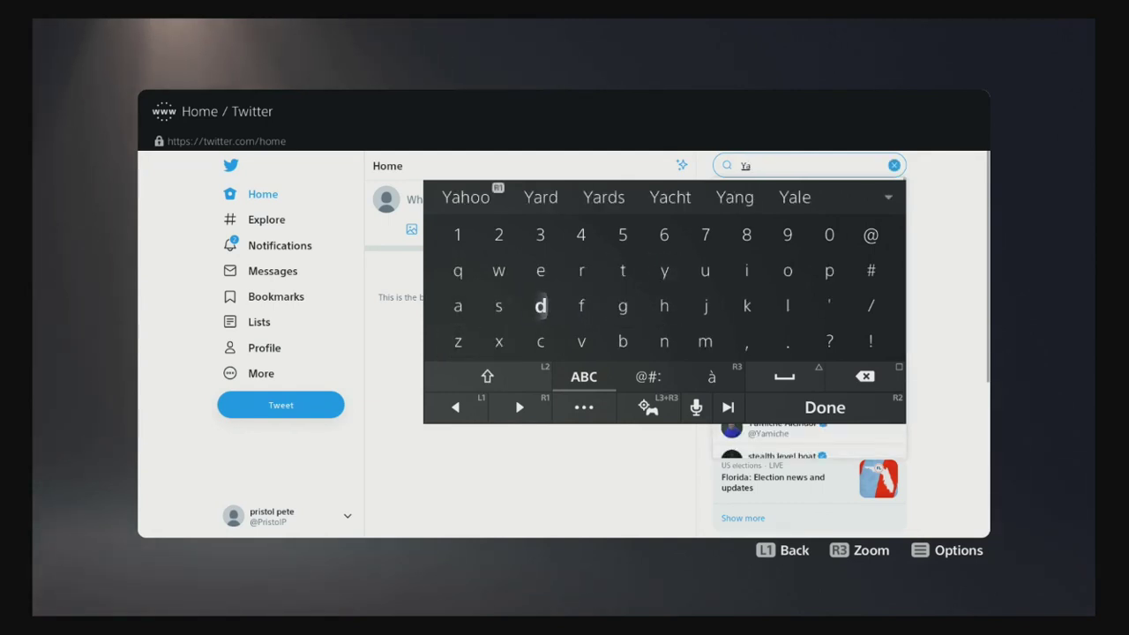
text(h)
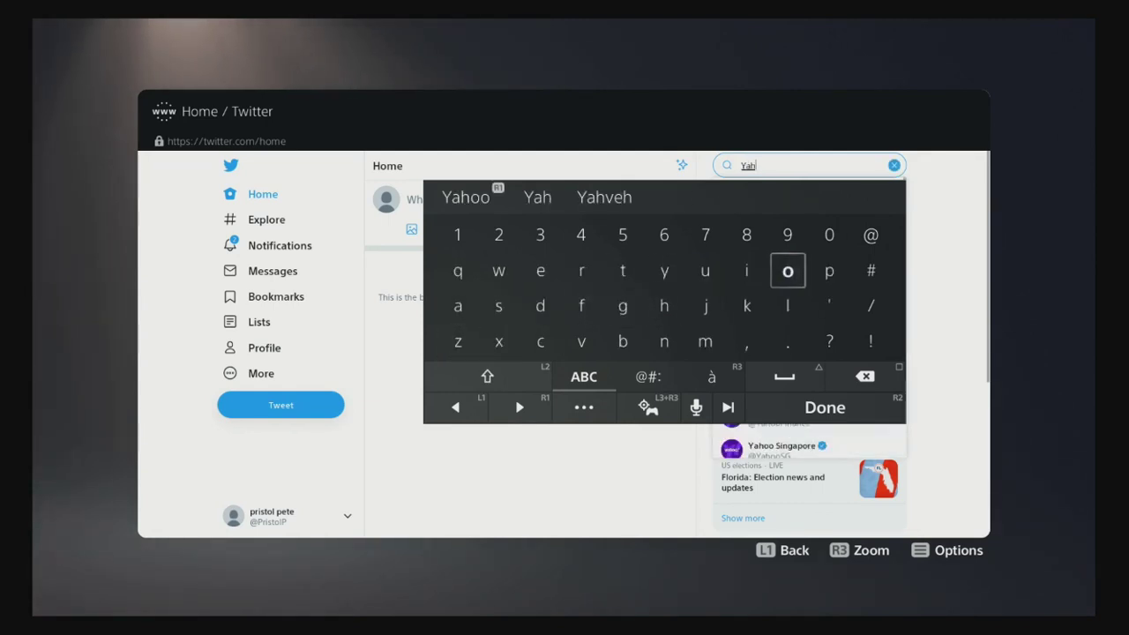
text(oo)
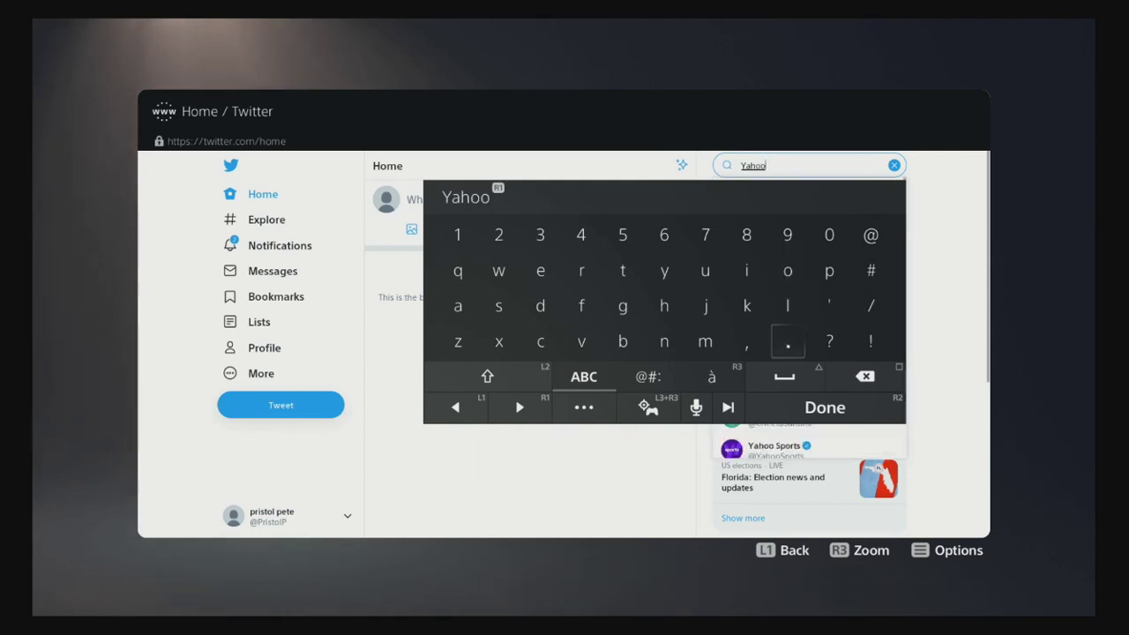
key(Return)
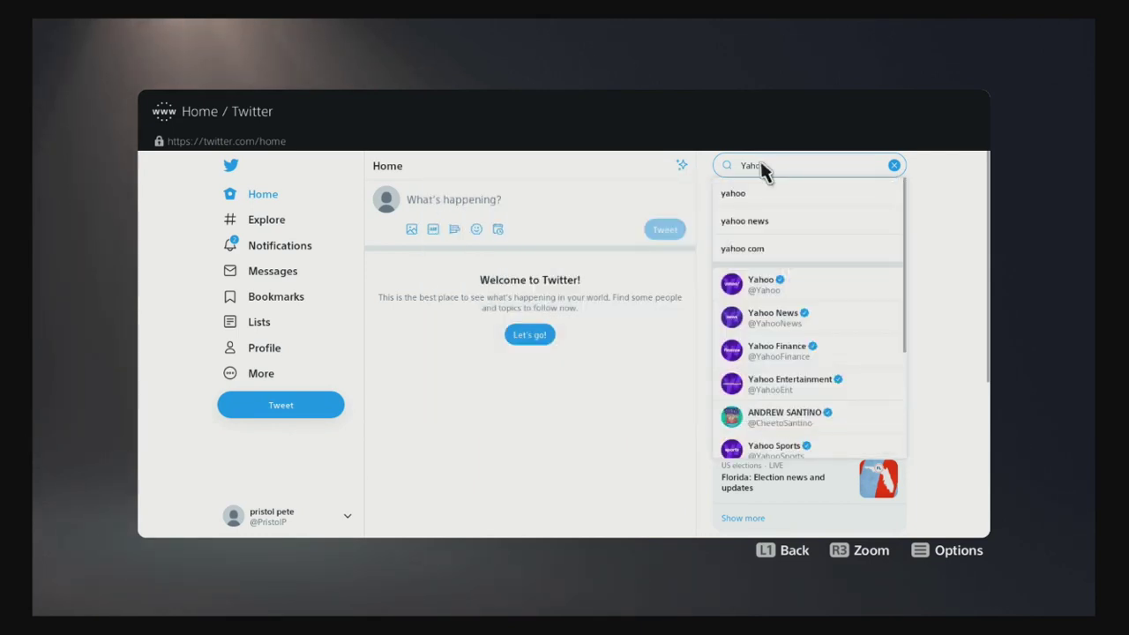
click(777, 284)
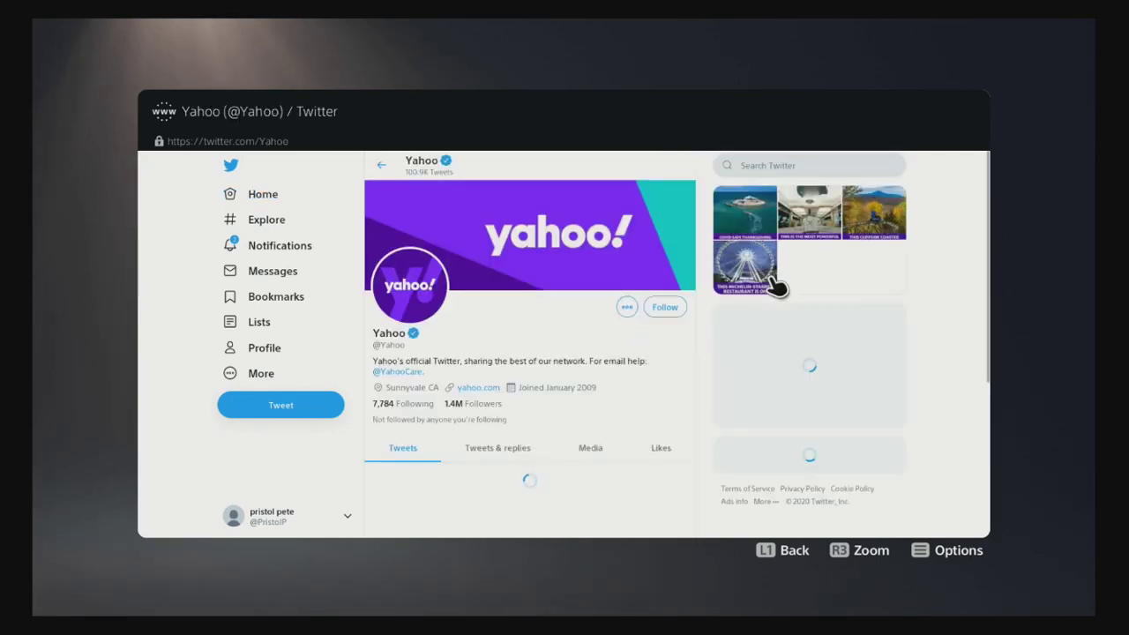
click(487, 389)
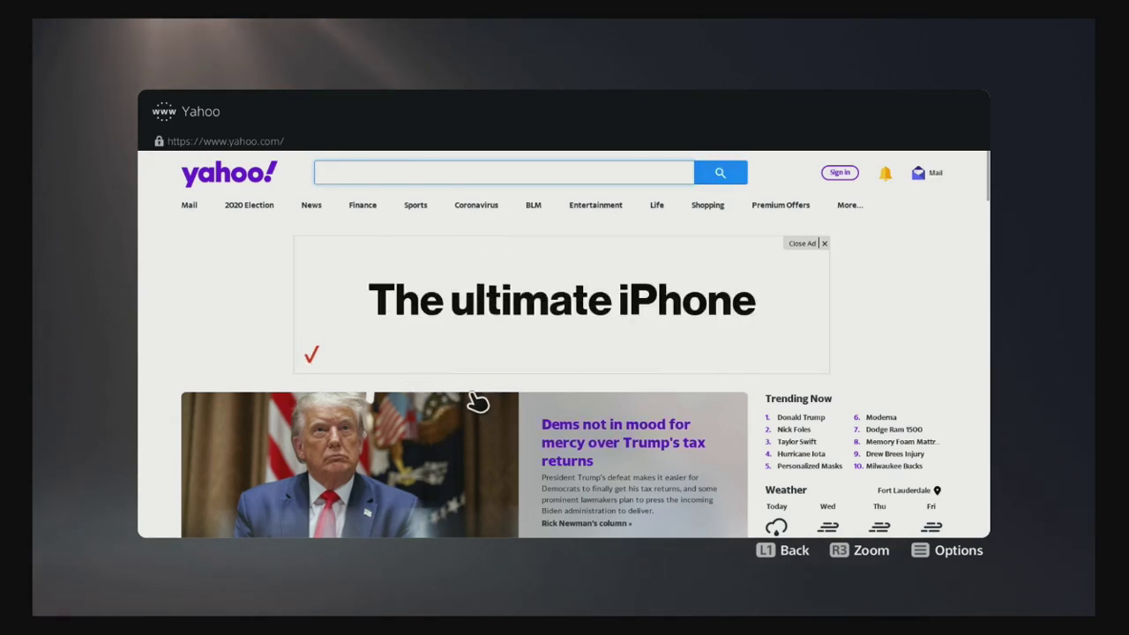
- Enter 'Greenbay packers' into Yahoo's search box
click(420, 177)
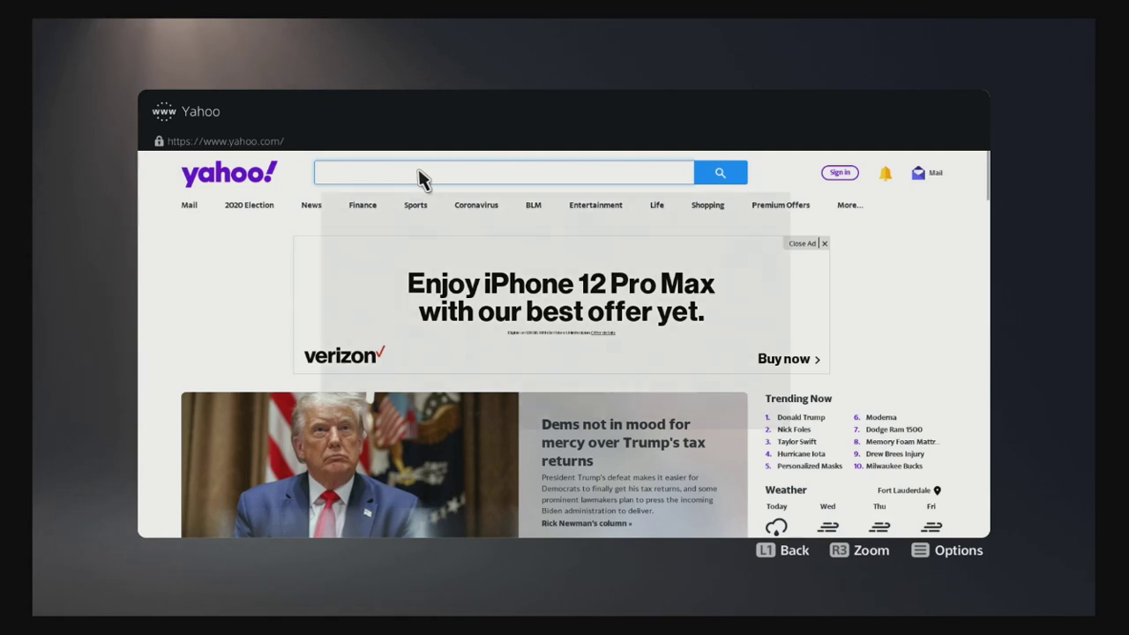
text(G)
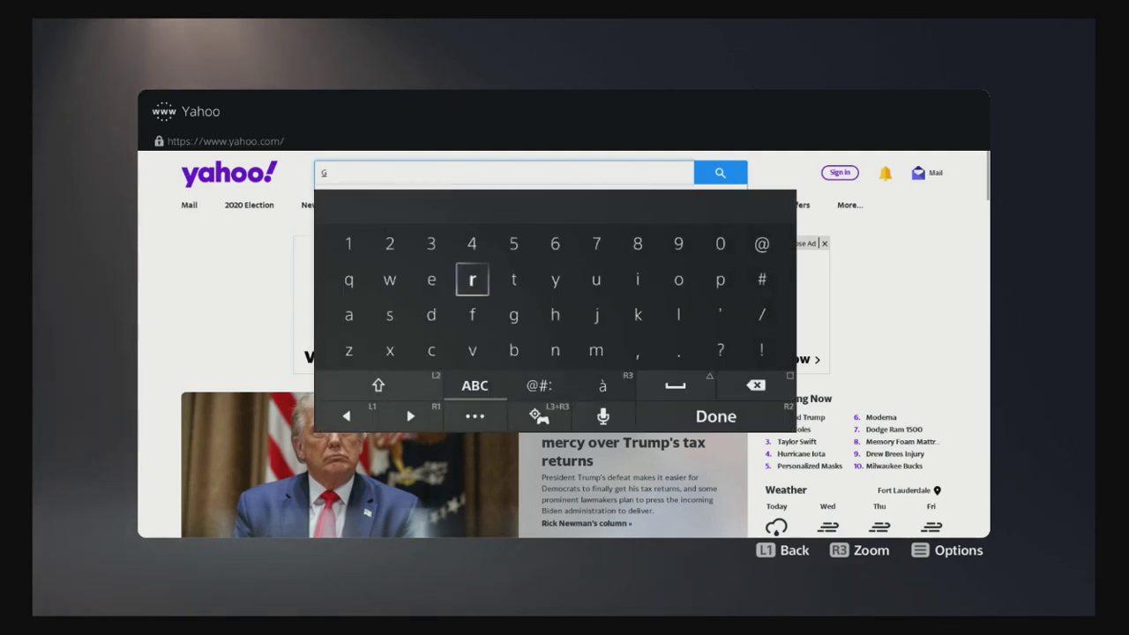
text(reenb)
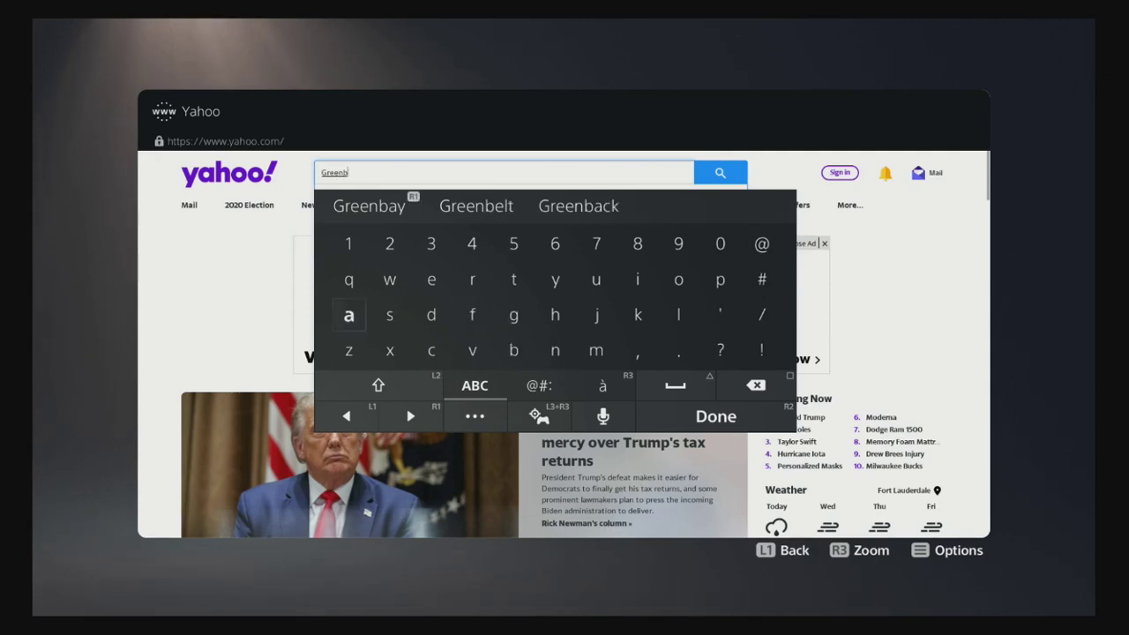
text(a)
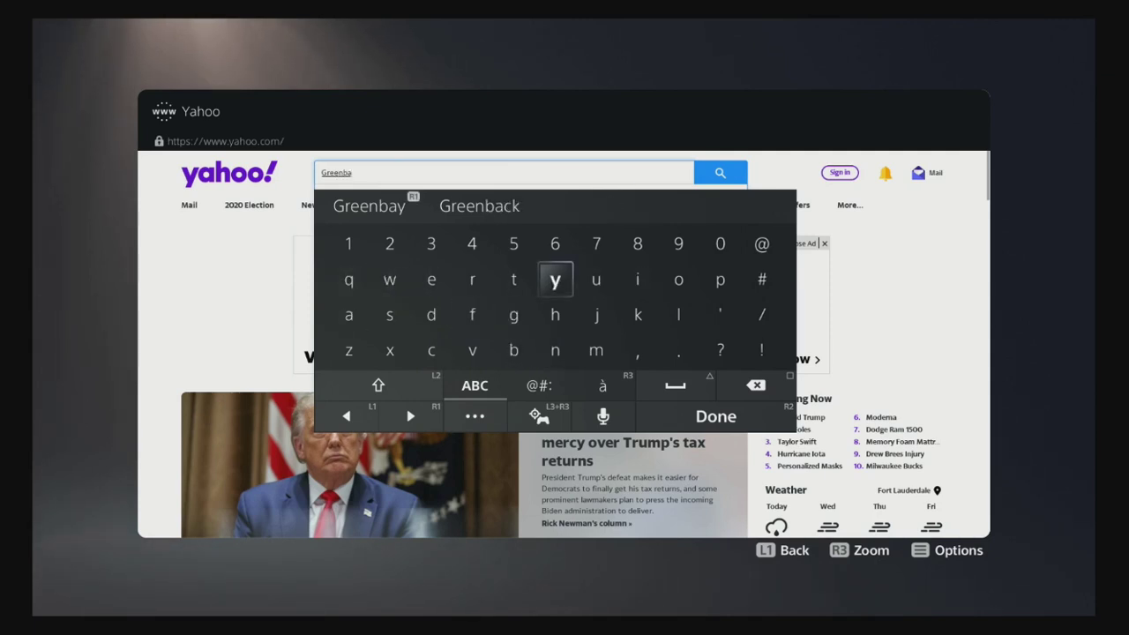
text(y )
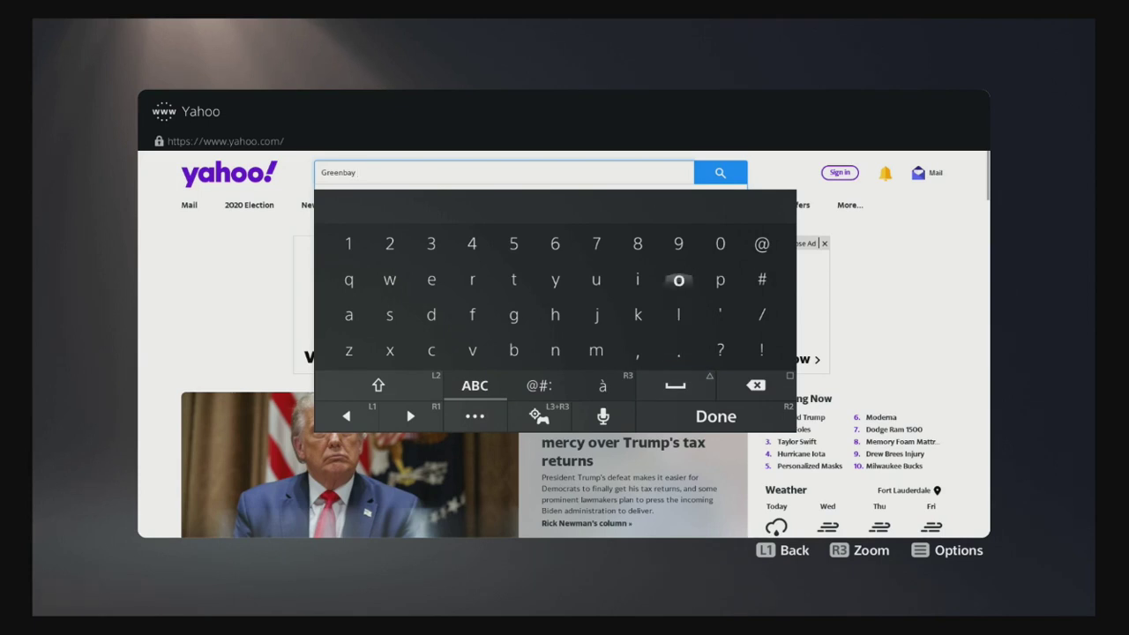
text(p)
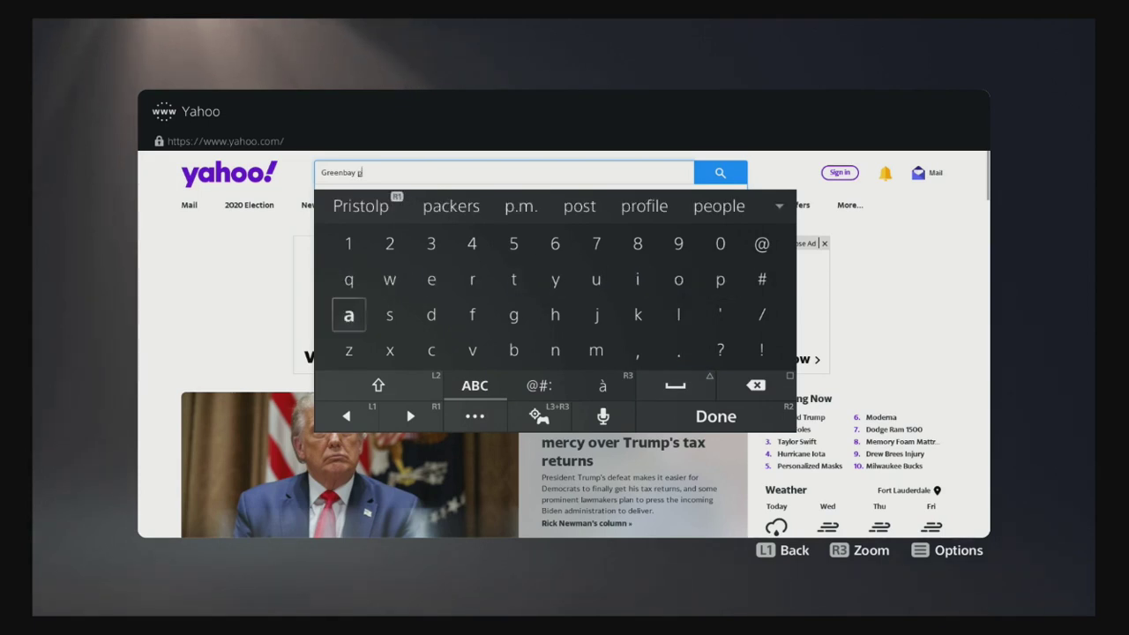
text(ac)
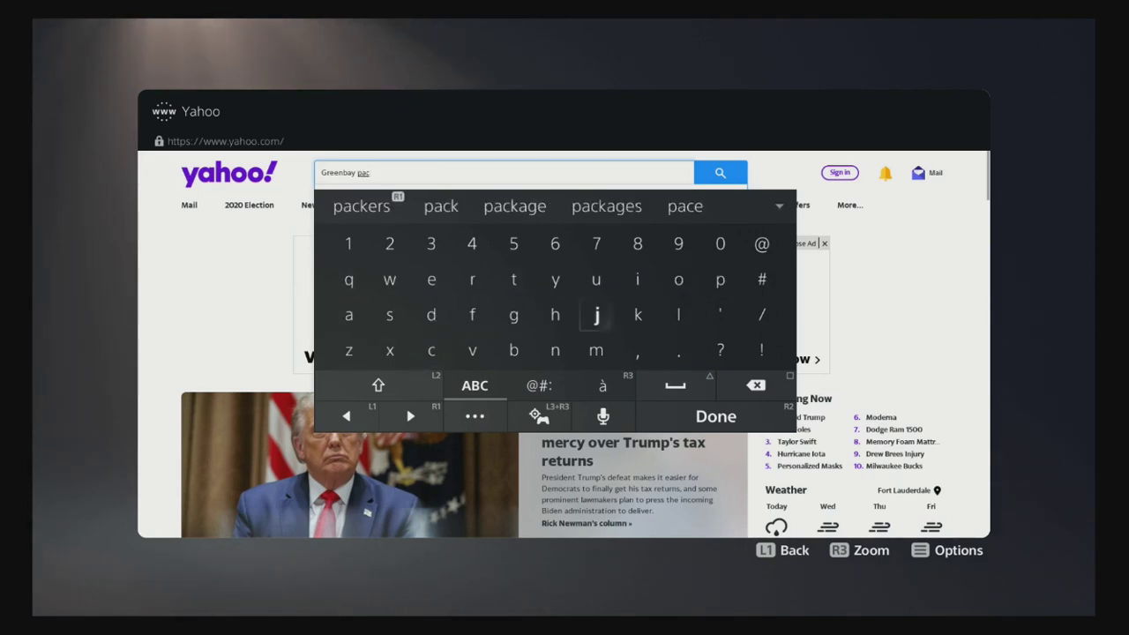
text(k)
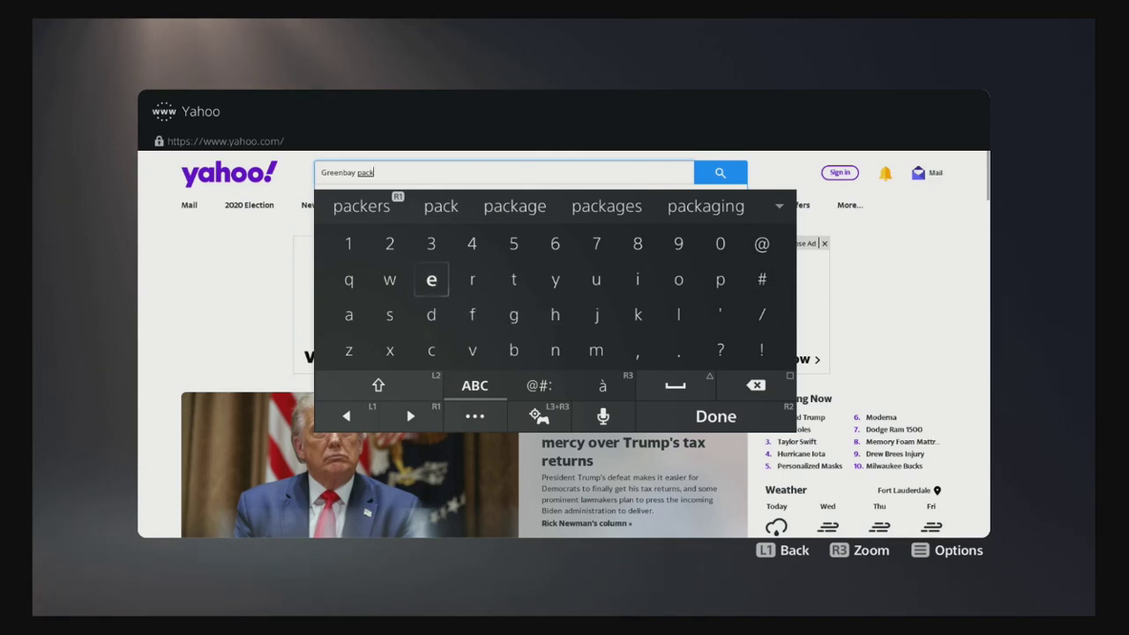
text(ers)
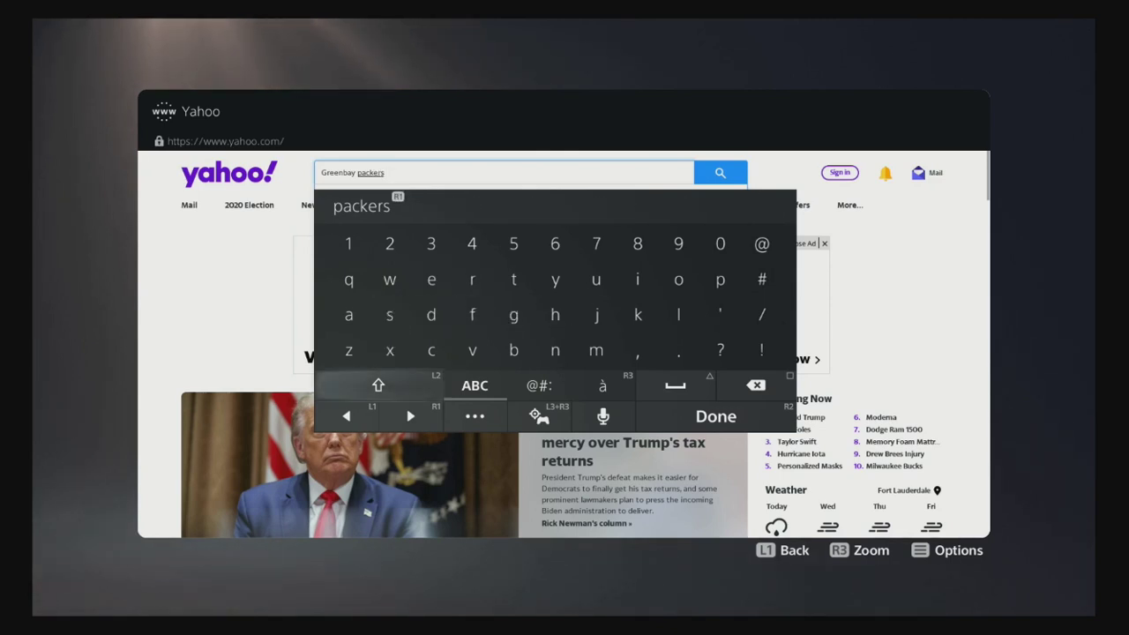
key(Up)
key(Up)
key(Left)
key(Left)
key(Left)
key(Left)
key(Left)
key(Down)
key(Down)
key(Right)
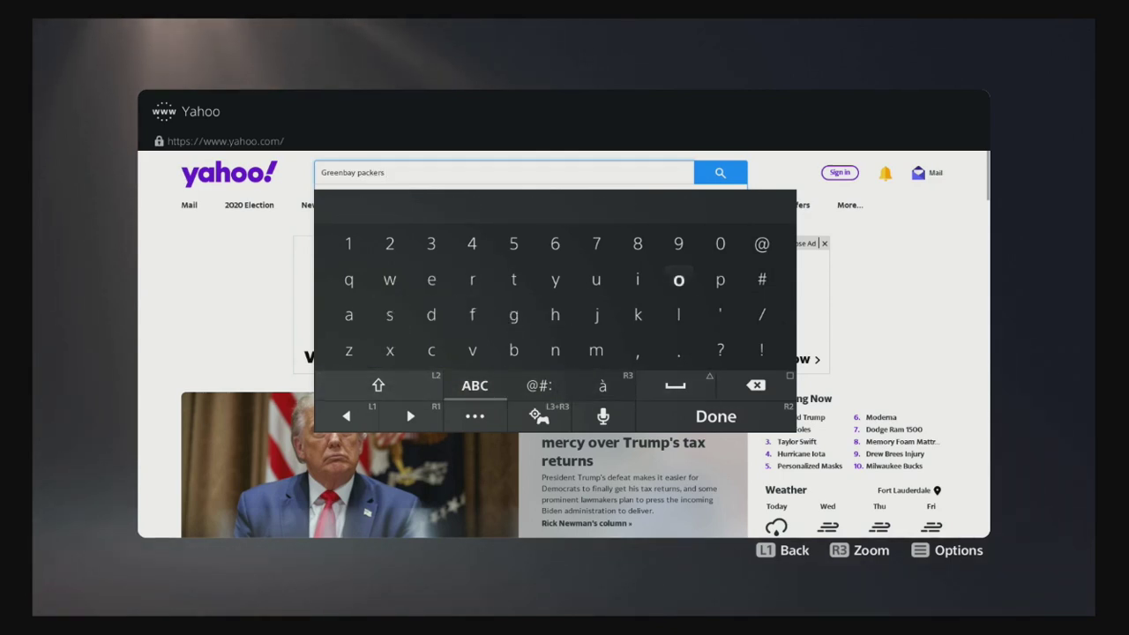
- Spell 'background' with the on-screen keyboard to complete 'Greenbay packers background', then press Done
text(b)
key(Up)
key(Left)
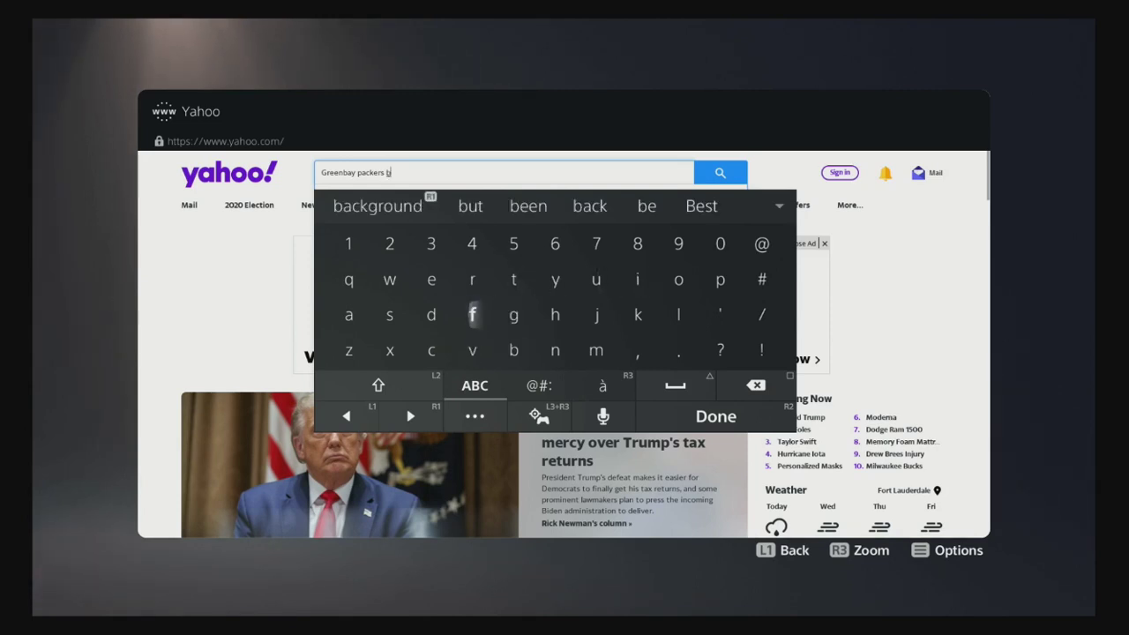
key(Left)
key(Left)
key(Left)
text(a)
key(Down)
key(Right)
key(Right)
text(c)
key(Up)
key(Right)
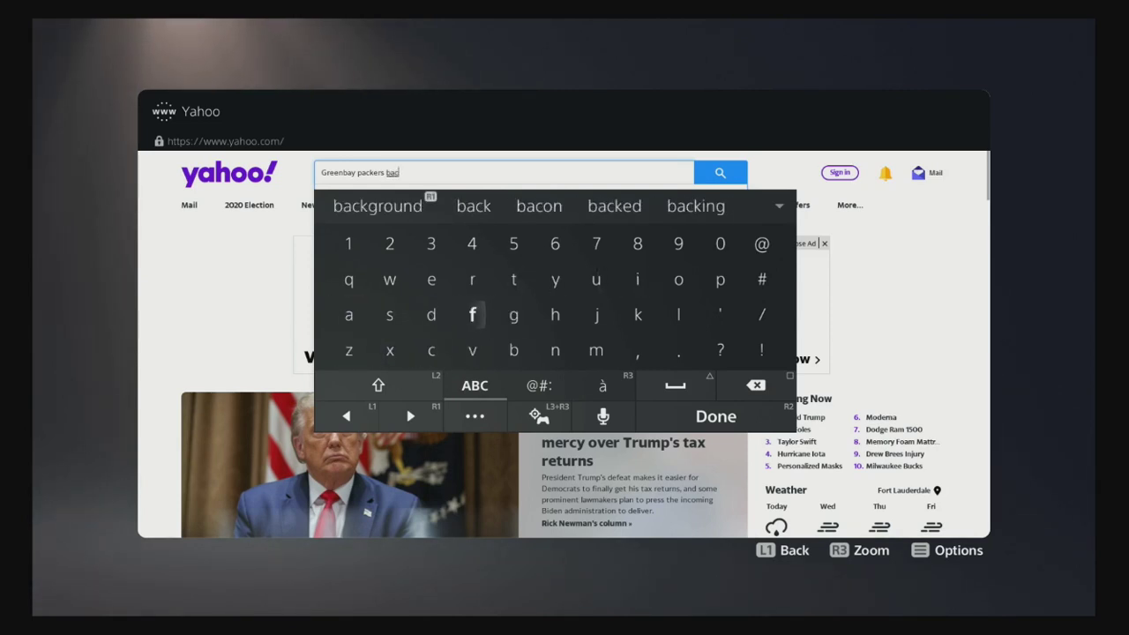
key(Right)
key(Right)
key(Right)
key(Right)
text(k)
key(Left)
key(Left)
key(Left)
text(g)
key(Up)
key(Left)
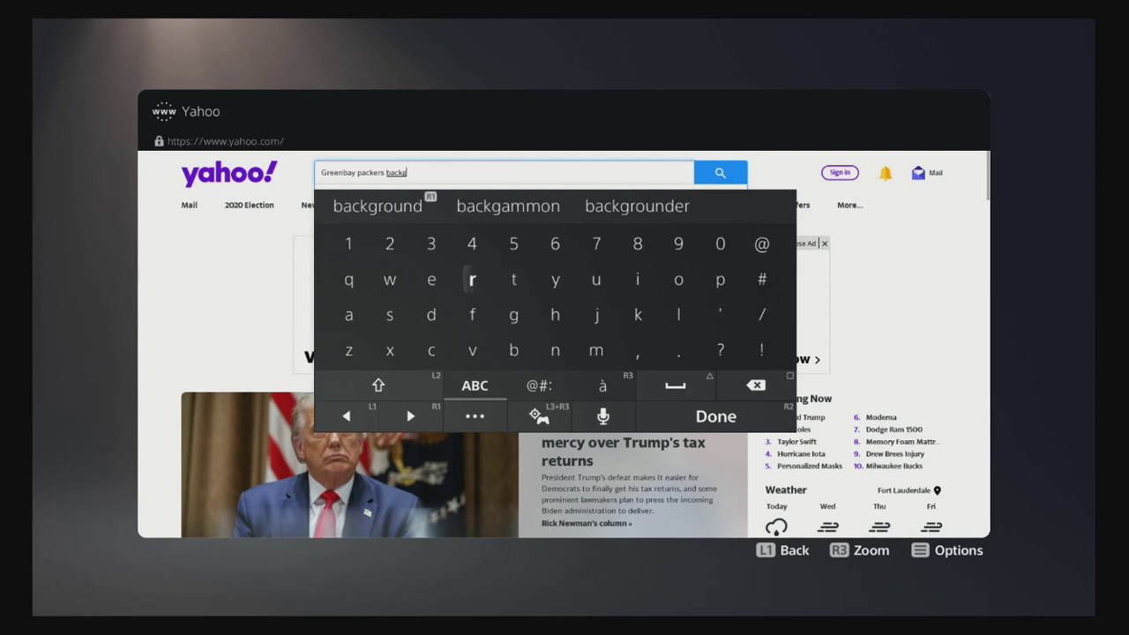
text(r)
key(Right)
key(Right)
key(Right)
key(Right)
text(o)
key(Left)
key(Left)
text(u)
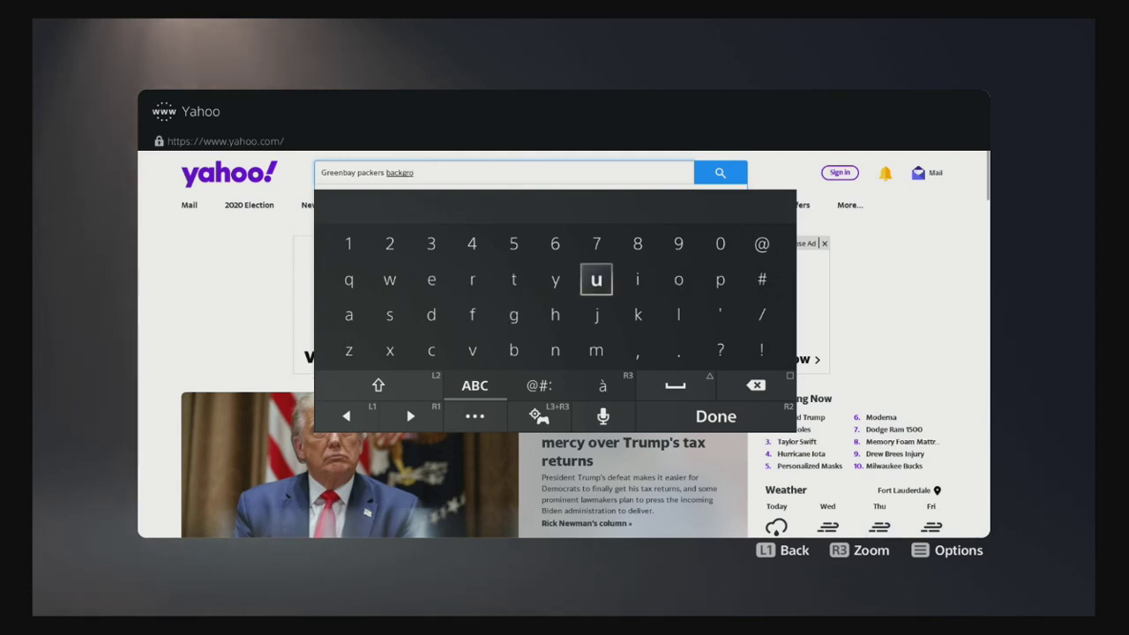
key(Down)
key(Down)
key(Left)
text(n)
key(Up)
key(Left)
key(Left)
key(Left)
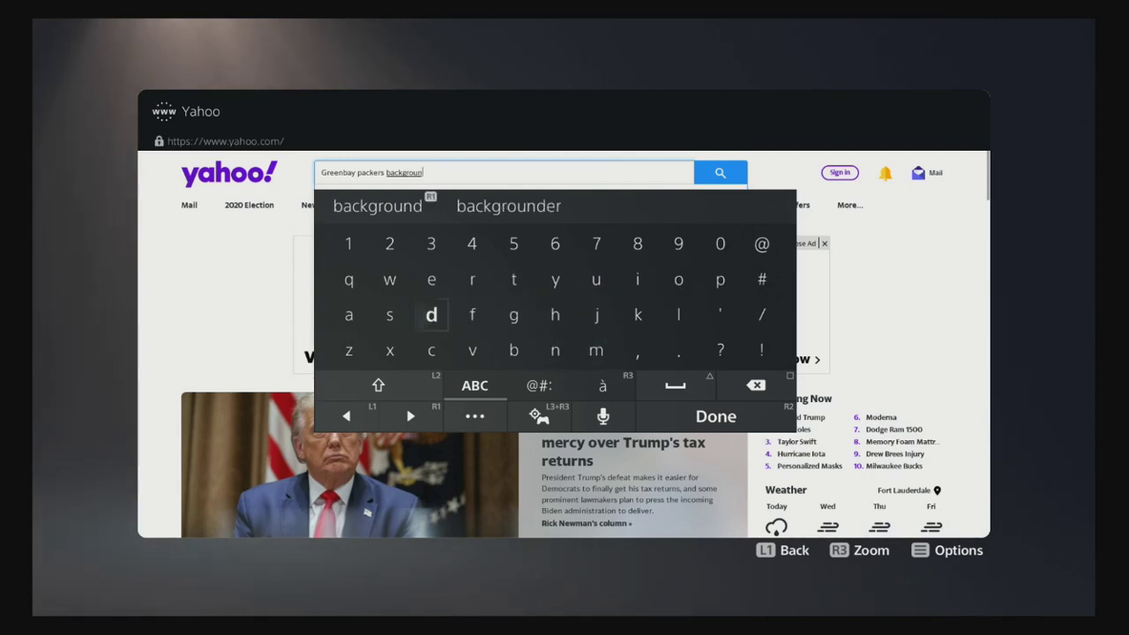
text(d)
key(Down)
key(Down)
key(Down)
key(Right)
key(Return)
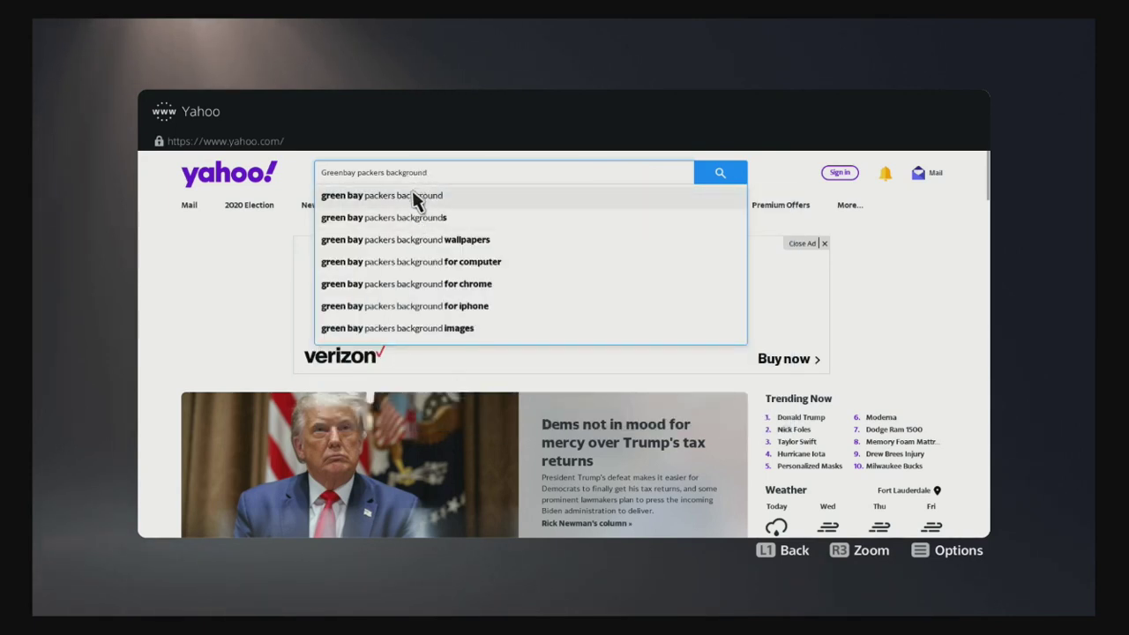
- Search 'green bay packers background' and open the silver G logo in Image results
click(415, 195)
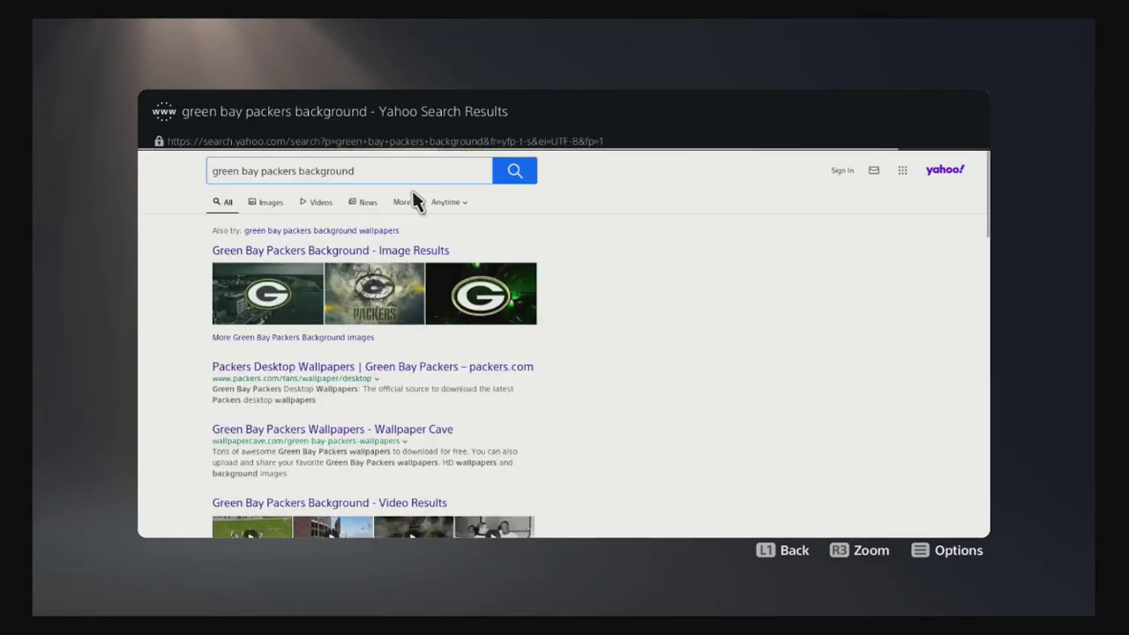
click(268, 204)
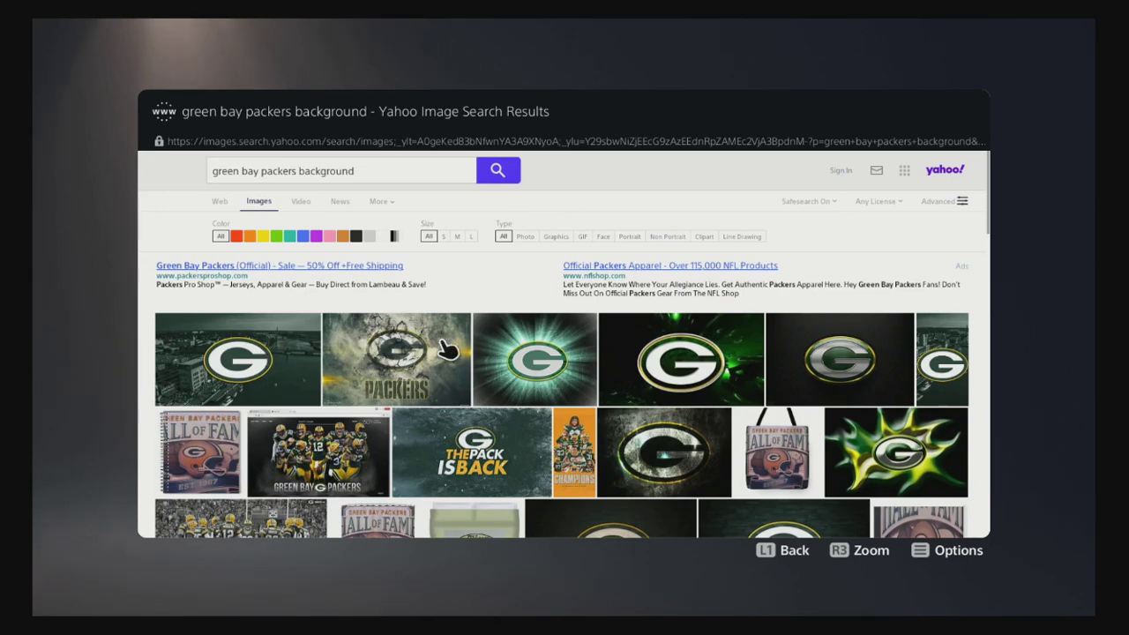
click(820, 375)
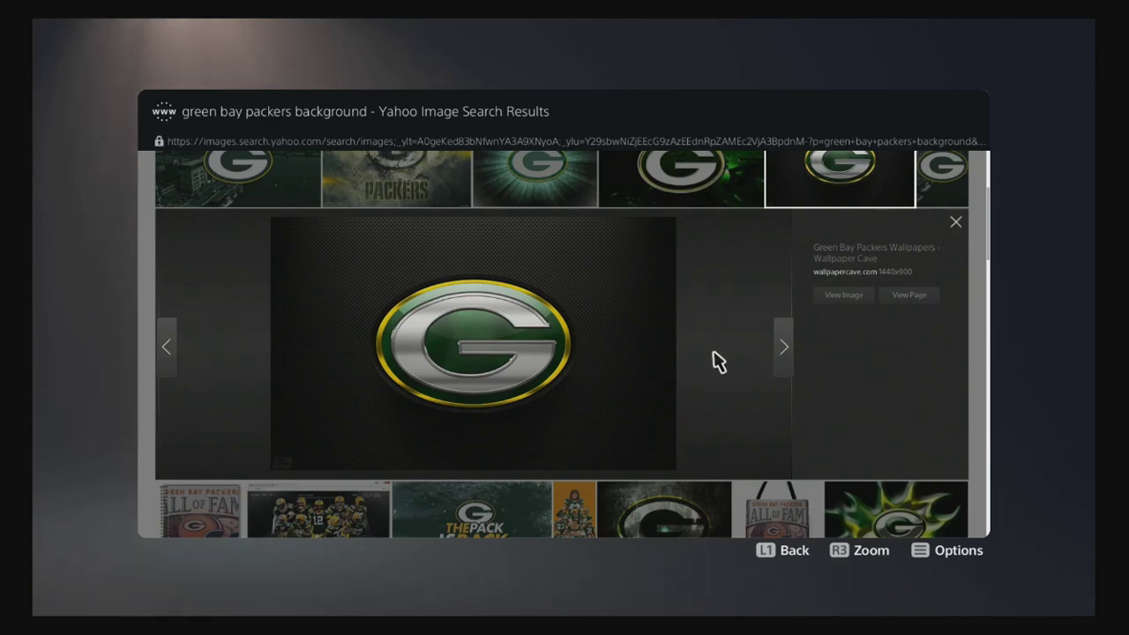
- Zoom the page in twice and scroll to centre the enlarged logo
key(ctrl+plus)
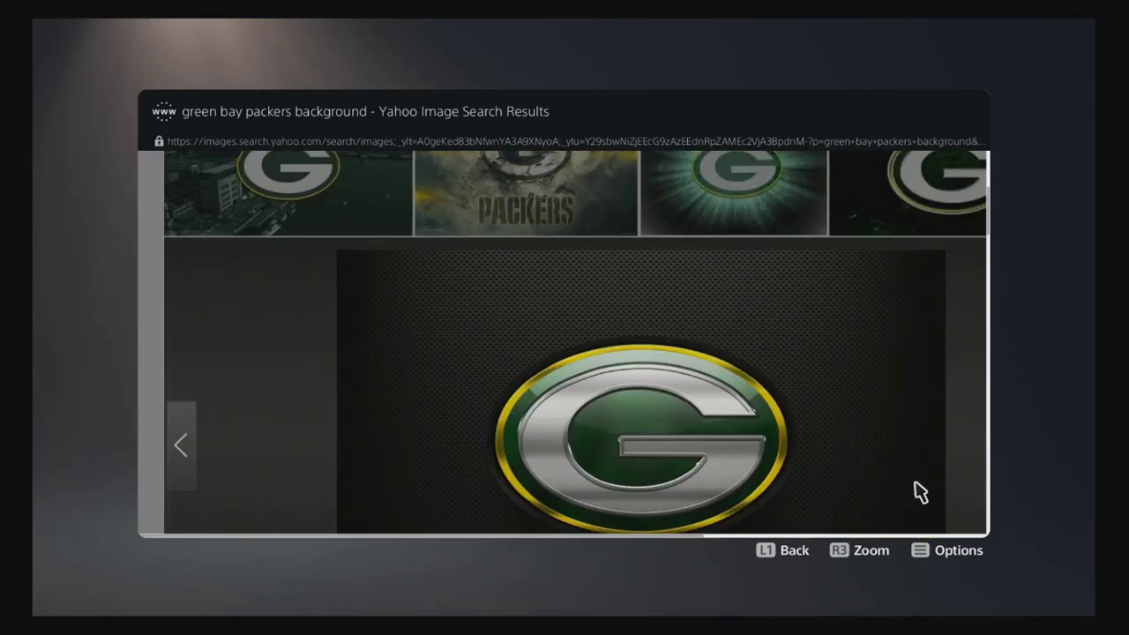
scroll(914, 491, down, 2)
key(ctrl+plus)
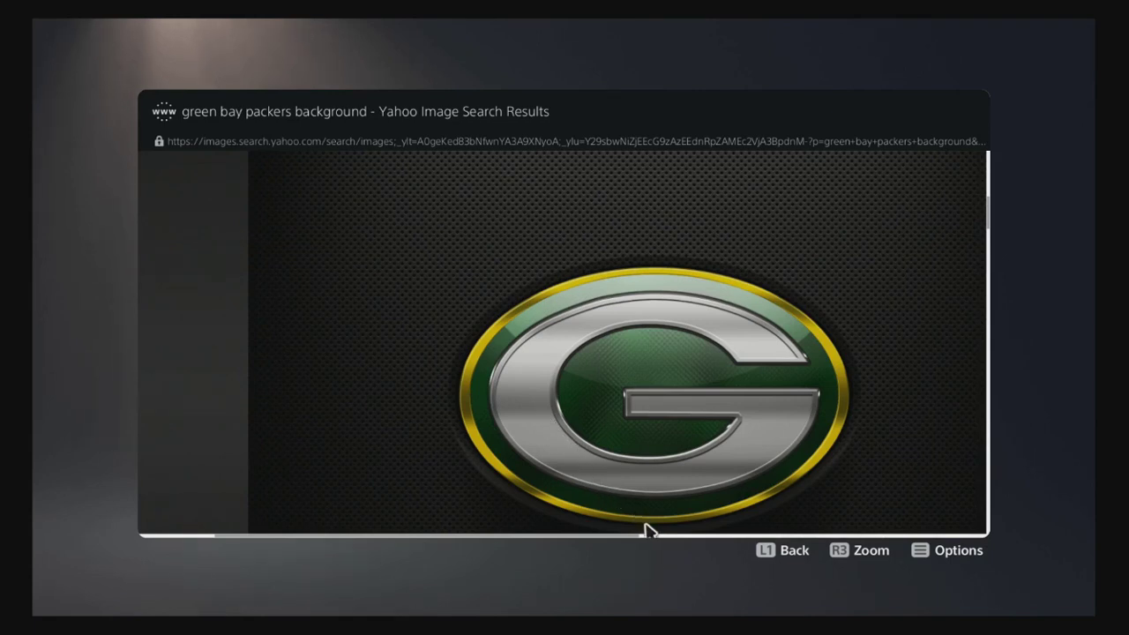
scroll(662, 529, down, 3)
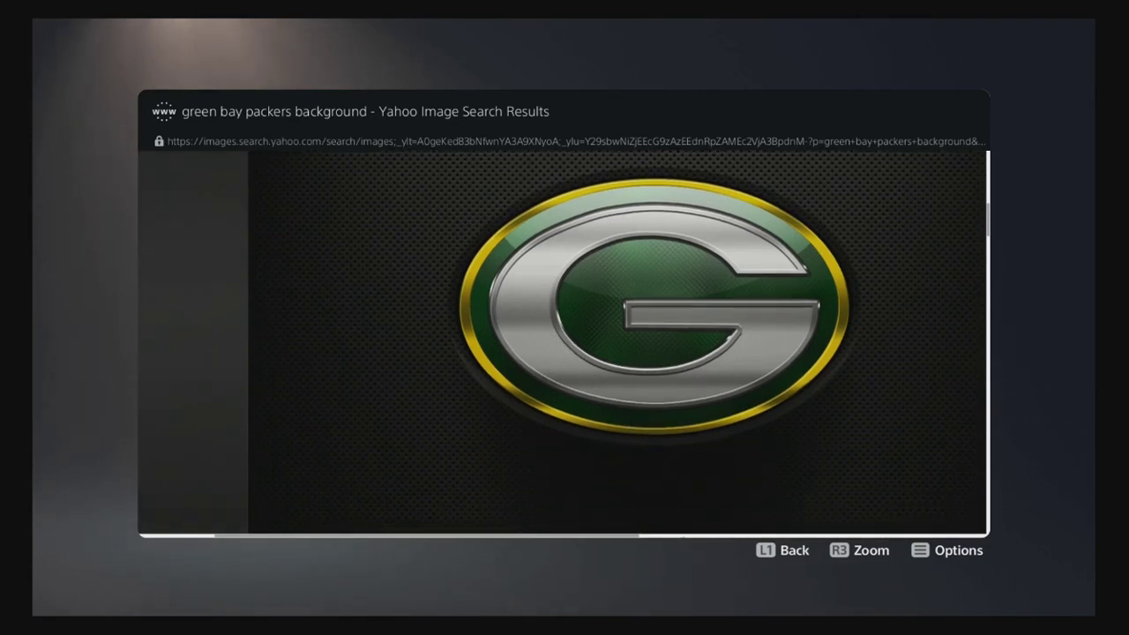
scroll(562, 343, down, 3)
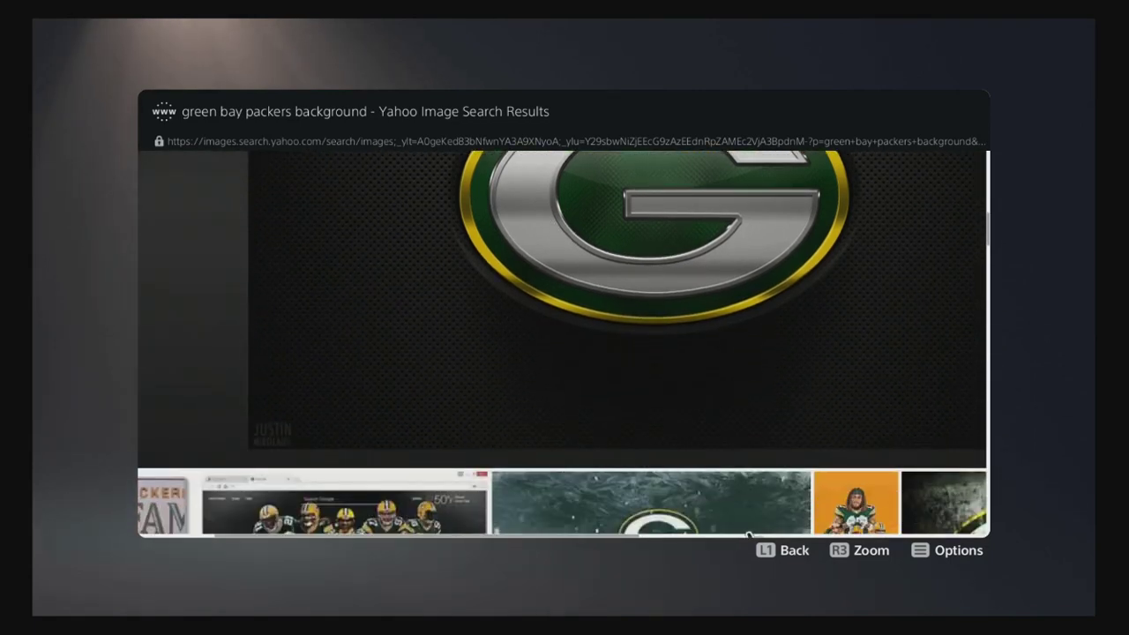
scroll(927, 164, up, 5)
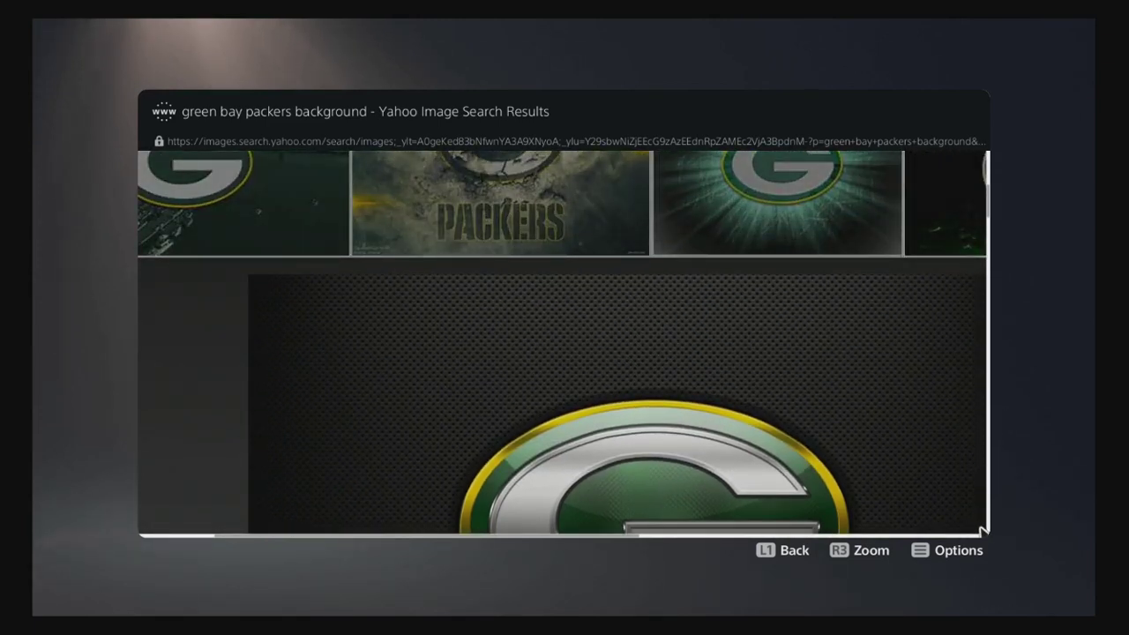
scroll(983, 531, down, 3)
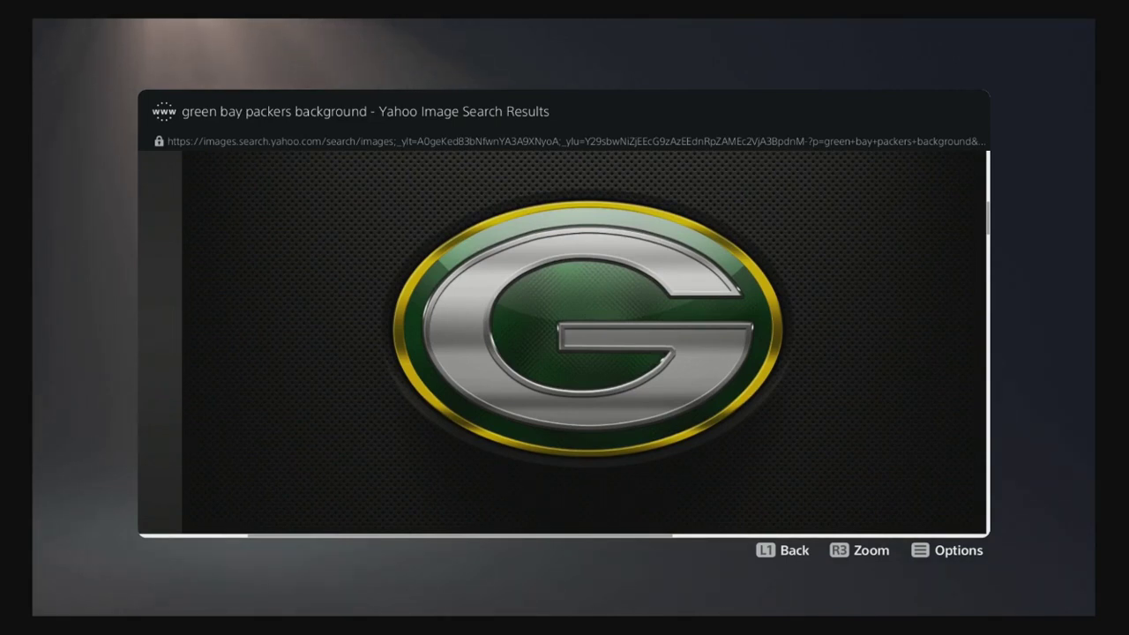
- Take a screenshot of the Packers logo and leave the image preview
key(Print)
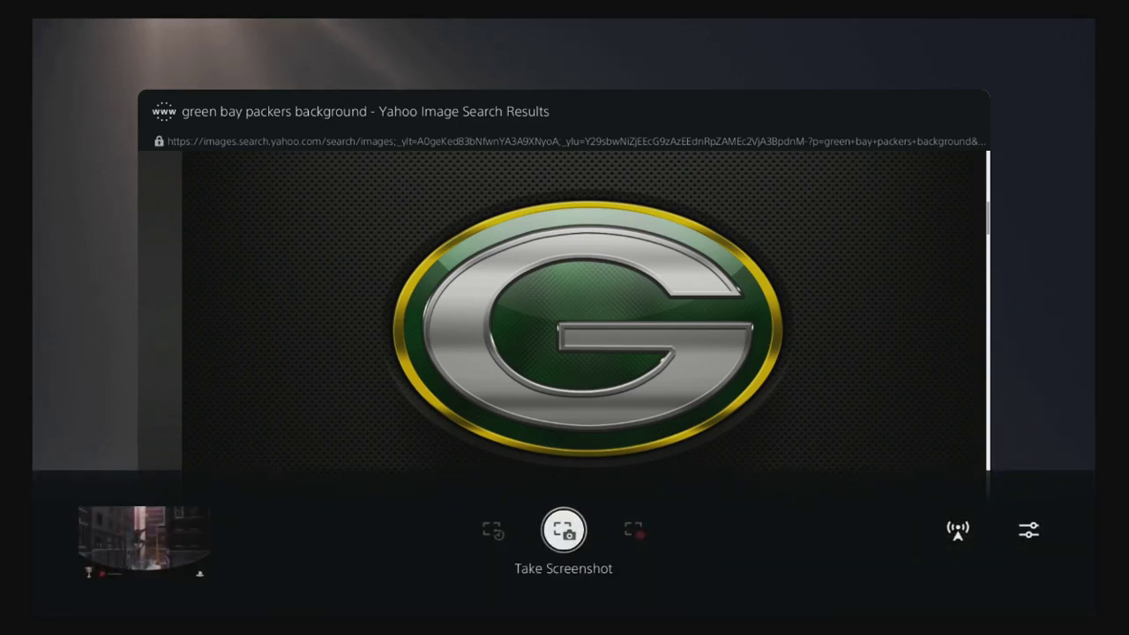
key(Return)
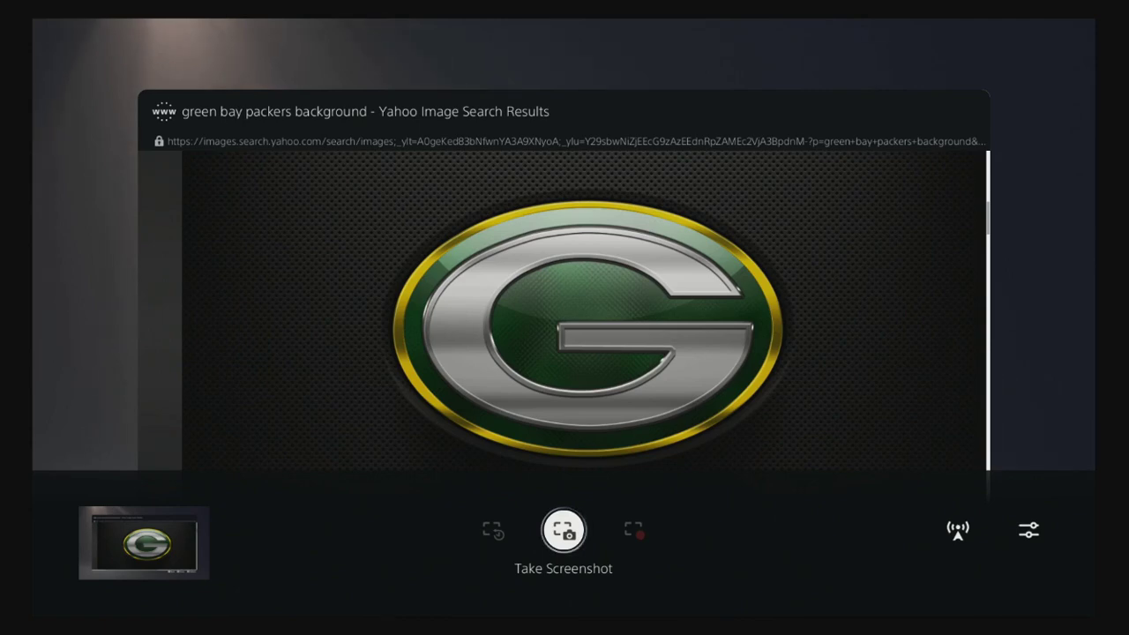
key(Escape)
- Back out of the browser and Settings to home and launch Share Factory Studio
key(Escape)
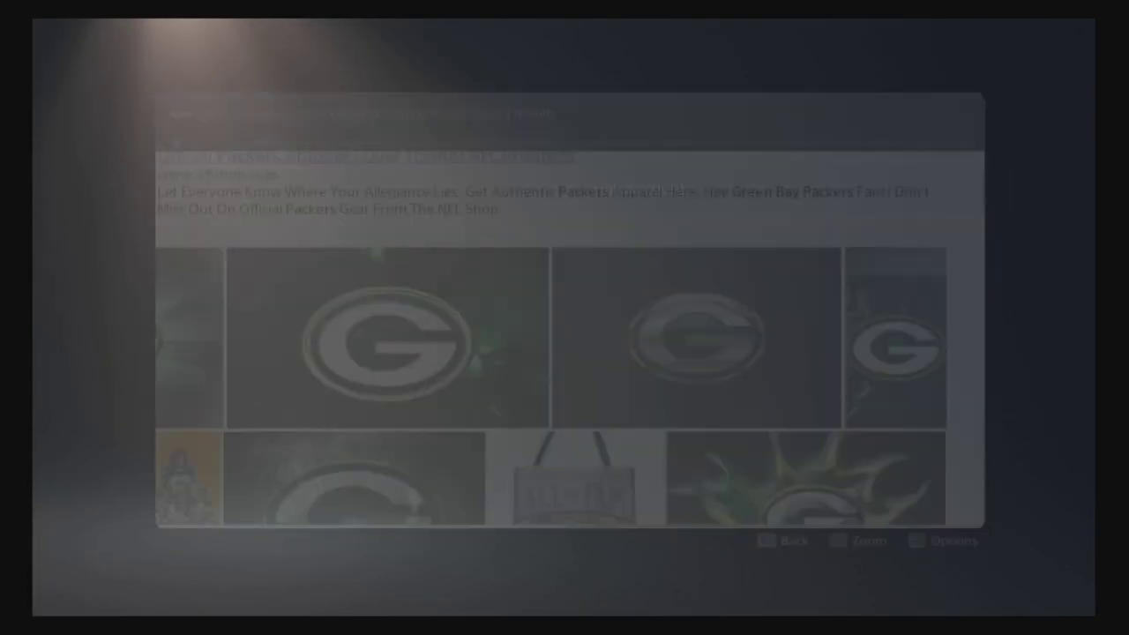
key(Escape)
key(Escape)
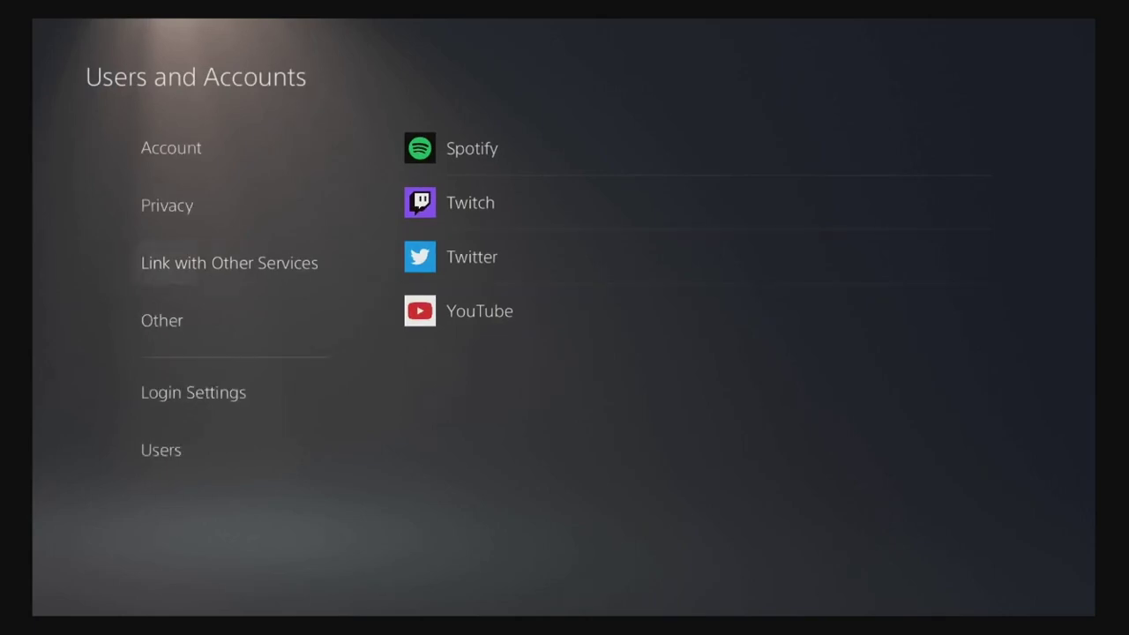
key(Escape)
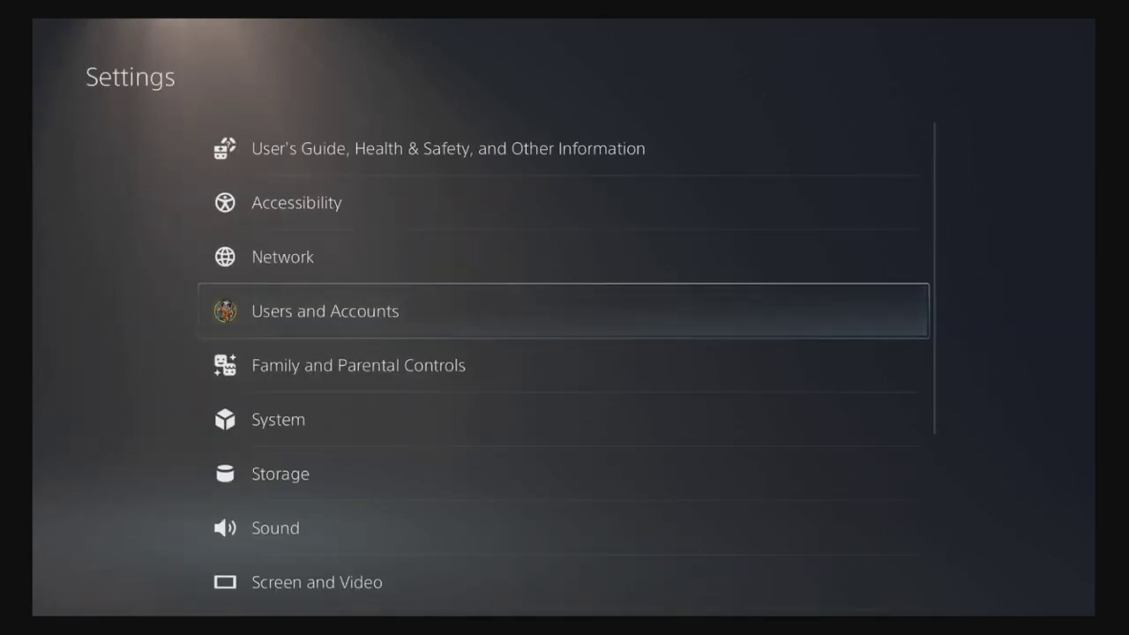
key(Escape)
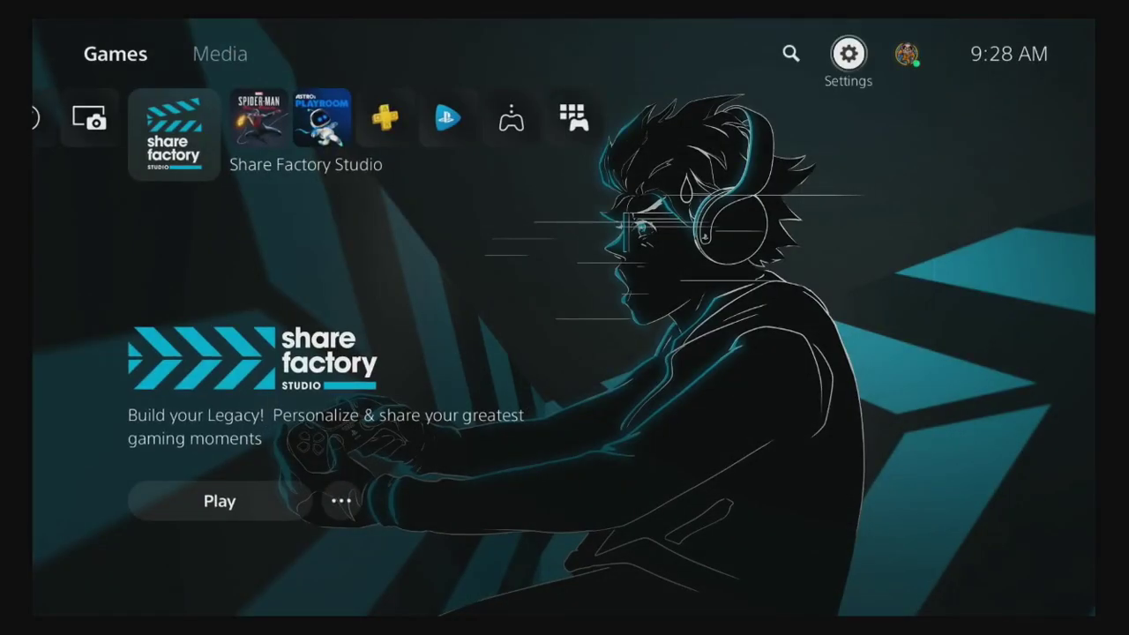
key(Down)
key(Down)
key(Return)
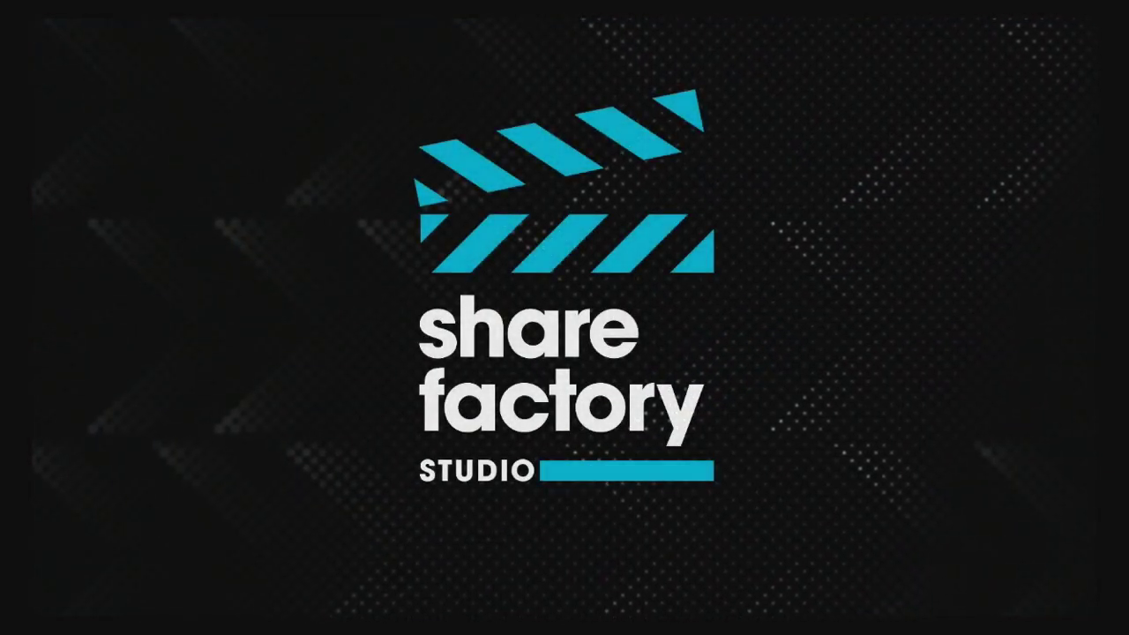
- In Photo Editor, start a Cyberpunk pack project with the Packers screenshot added
key(Left)
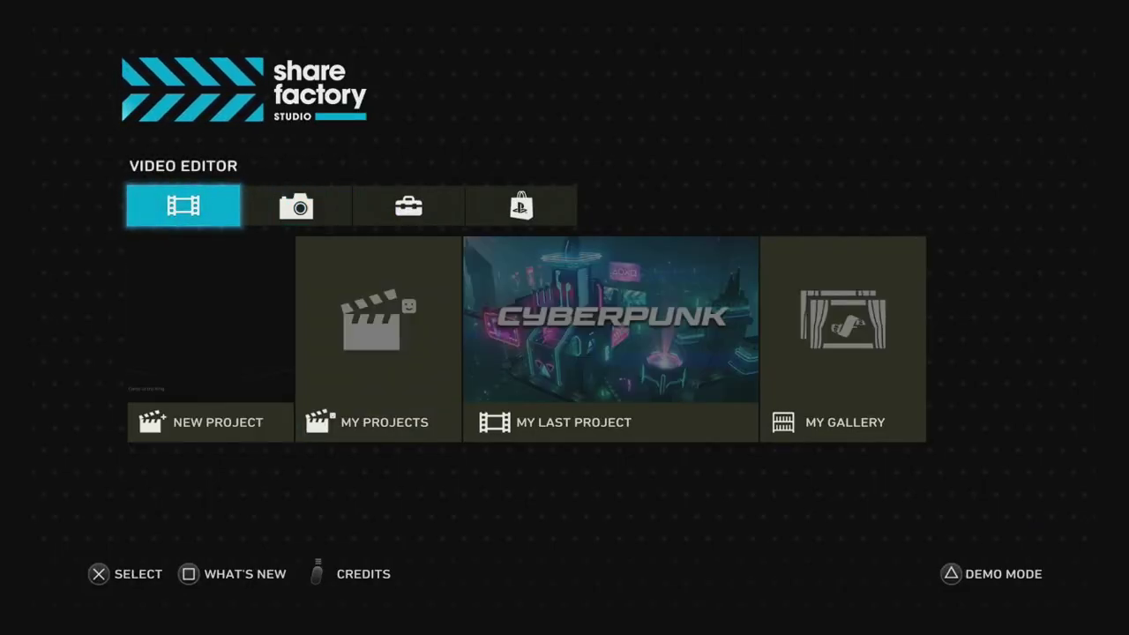
key(Right)
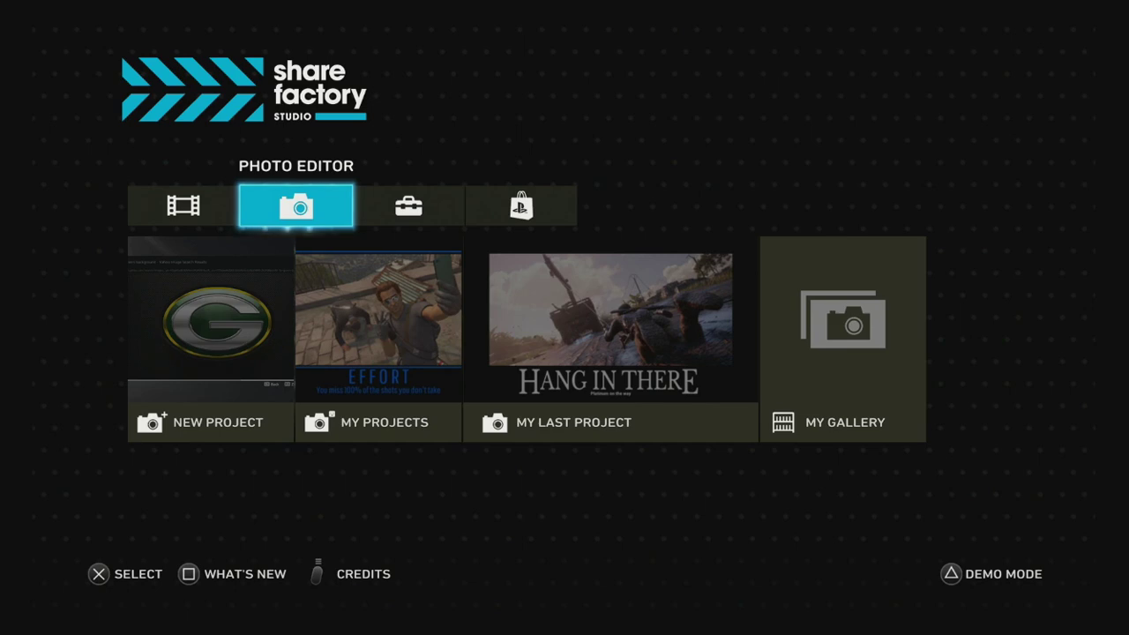
key(Down)
key(Return)
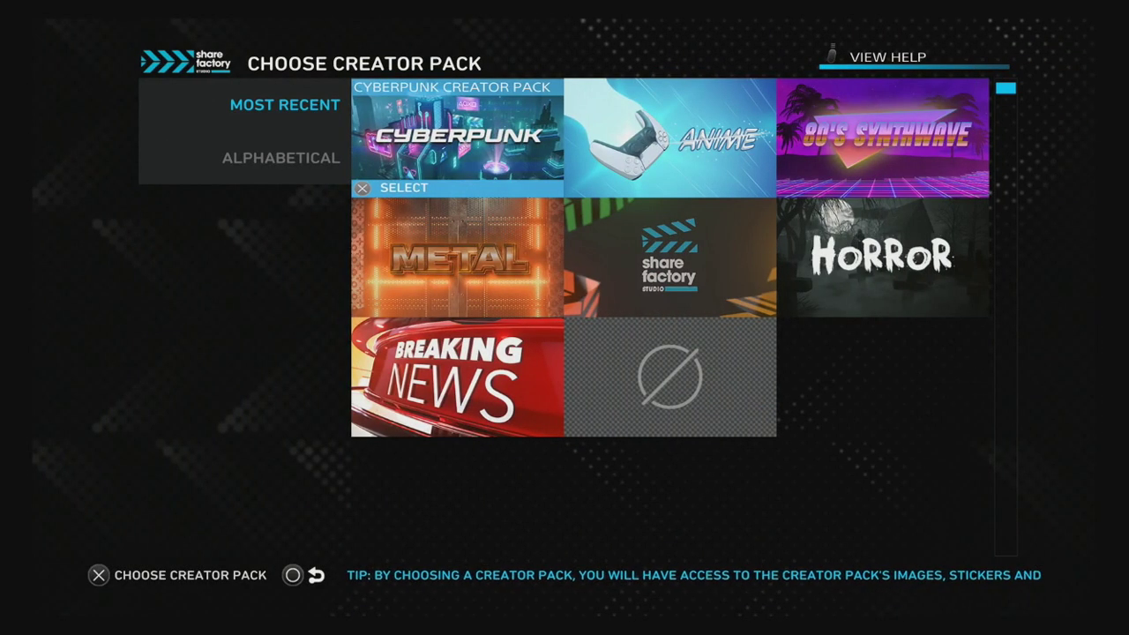
key(Return)
key(Down)
key(Down)
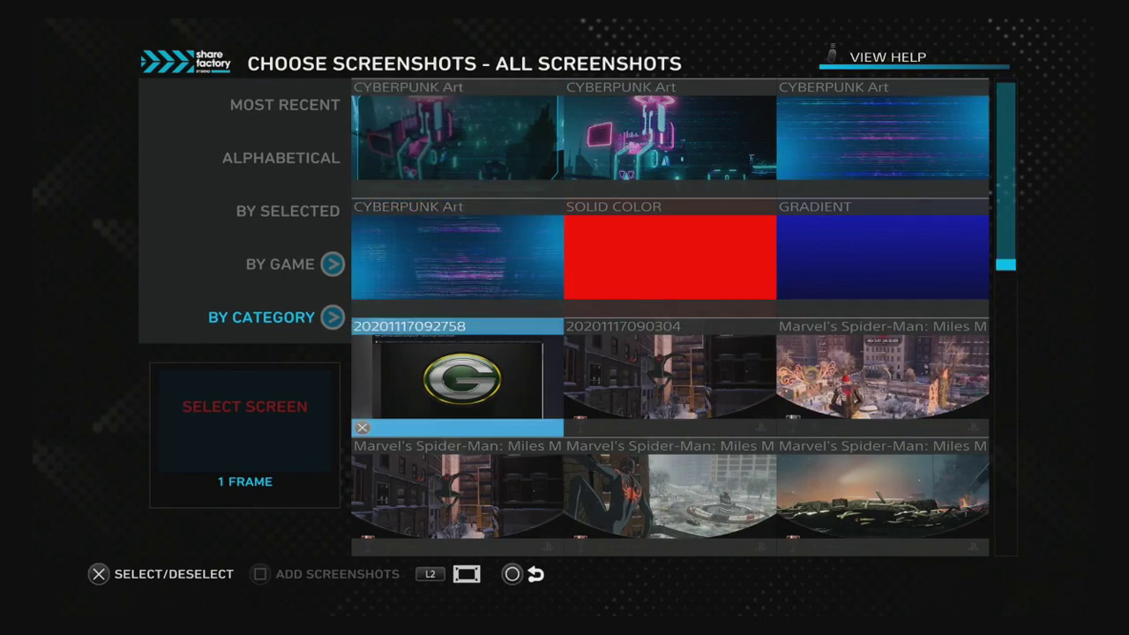
key(Return)
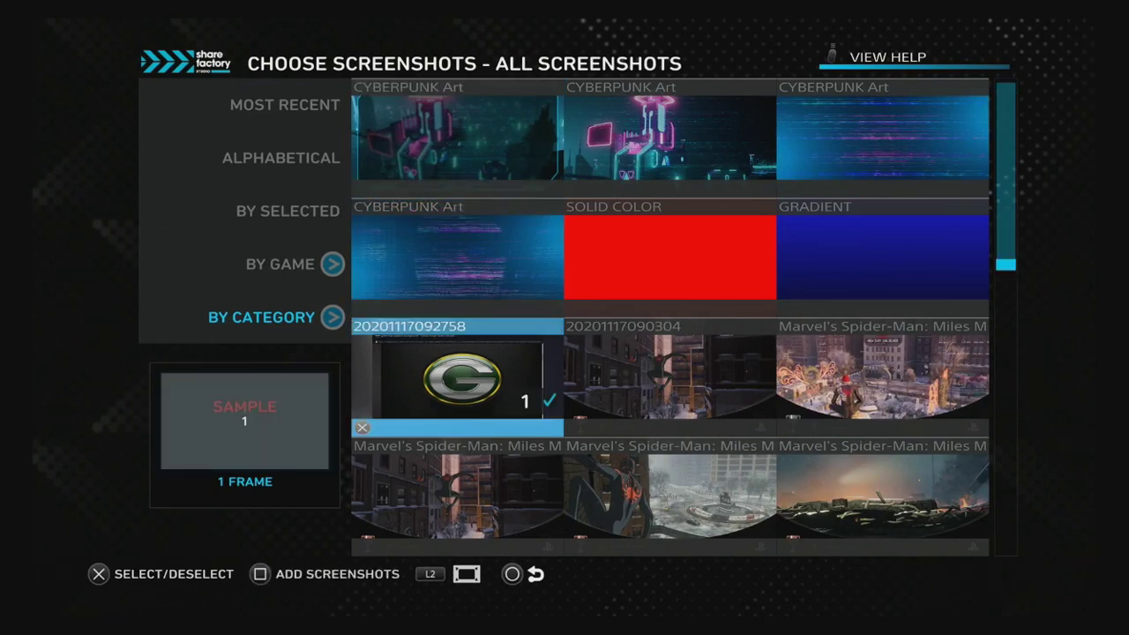
key(s)
key(Return)
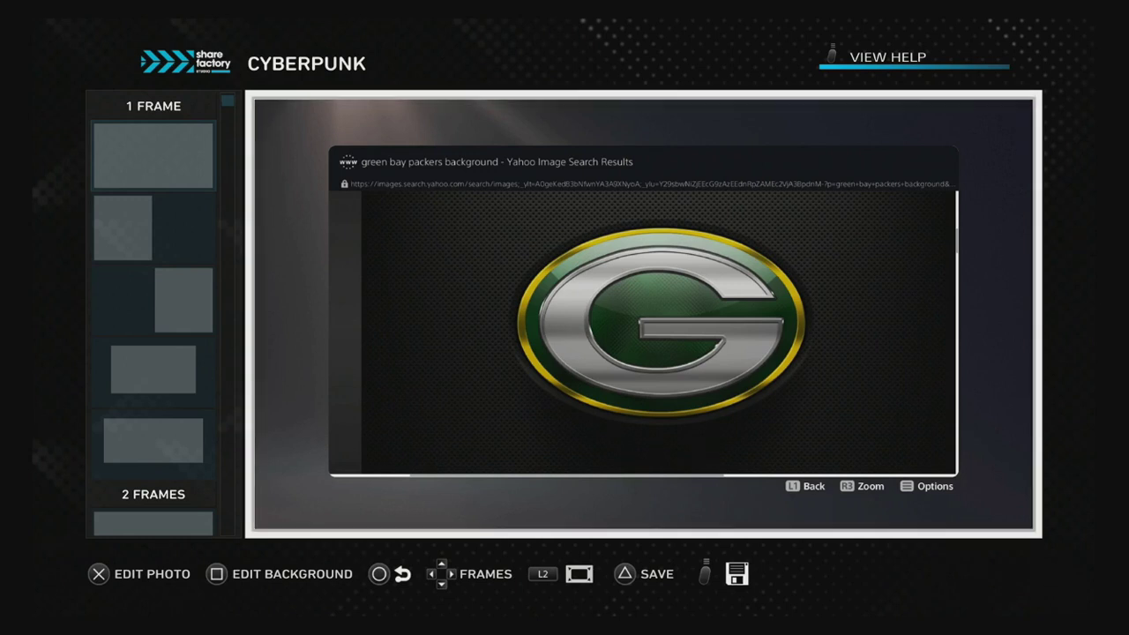
- Use Pan & Zoom to scale the photo from 100% up to 178% and confirm
key(s)
key(Escape)
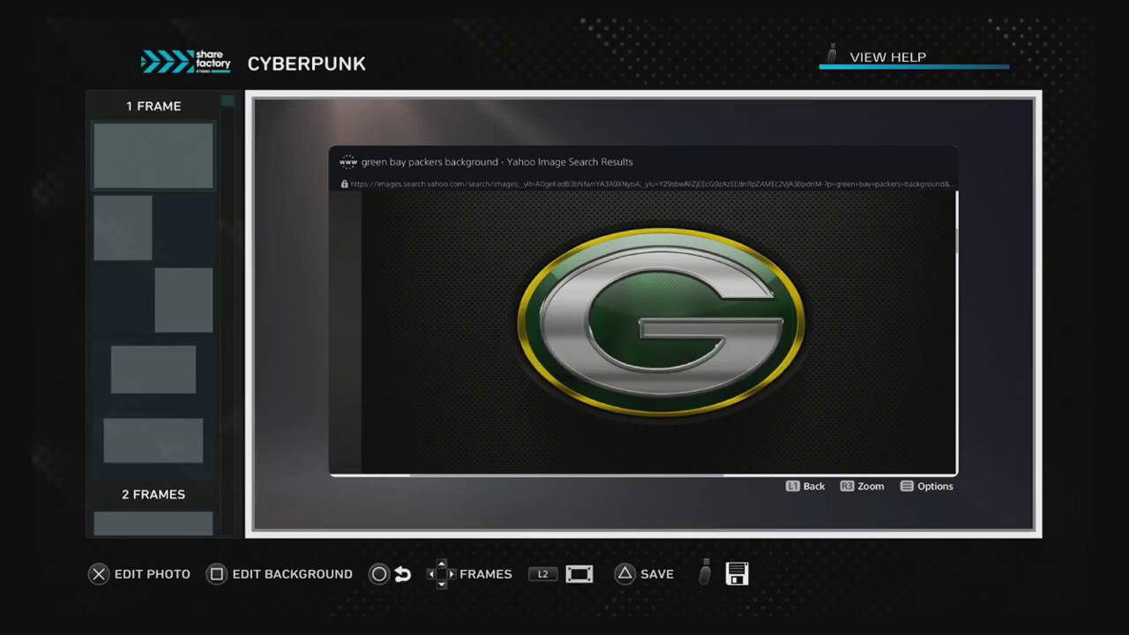
key(Return)
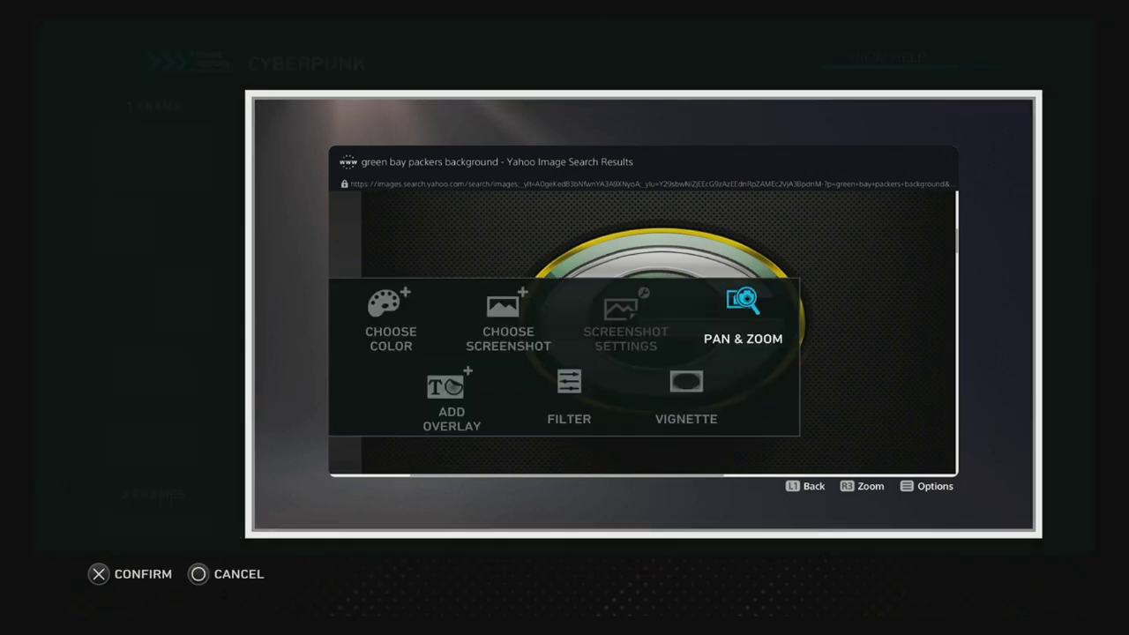
key(Return)
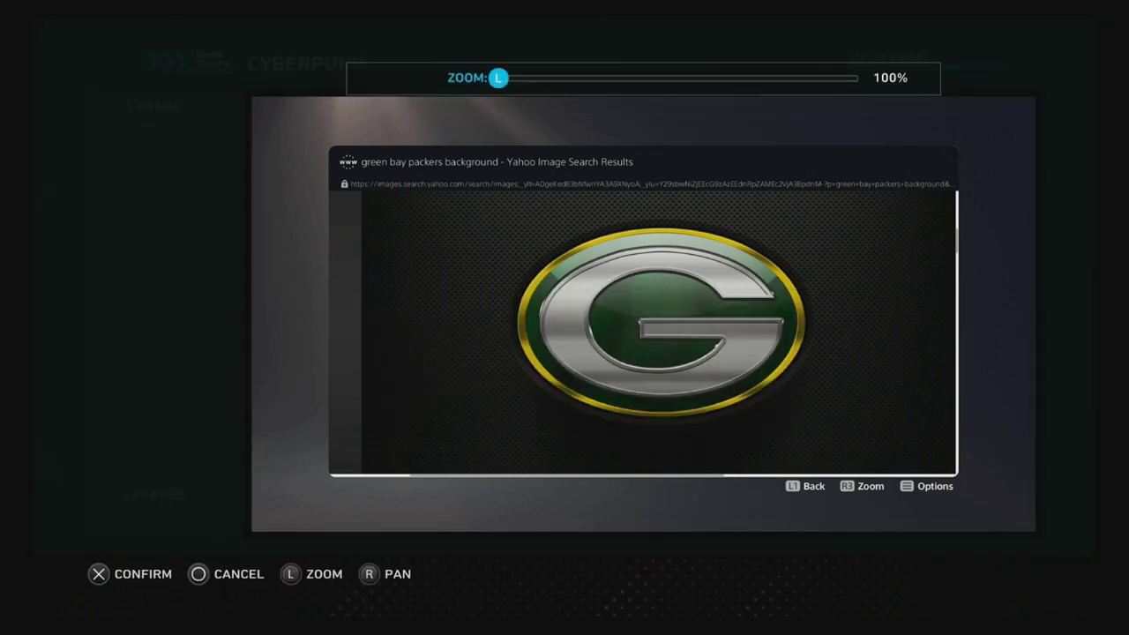
key(Right)
key(Right)
key(Right)
key(Right)
key(Right)
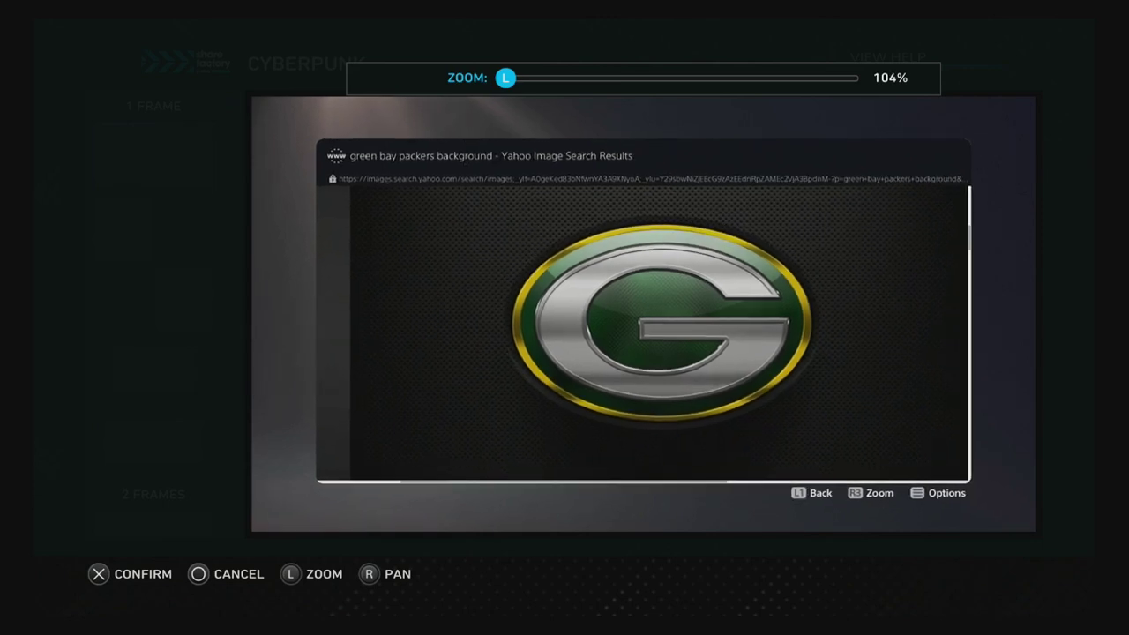
key(Right)
key(Right)
key(Right)
key(Right)
key(Right)
key(Right)
key(Right)
key(Right)
key(Right)
key(Right)
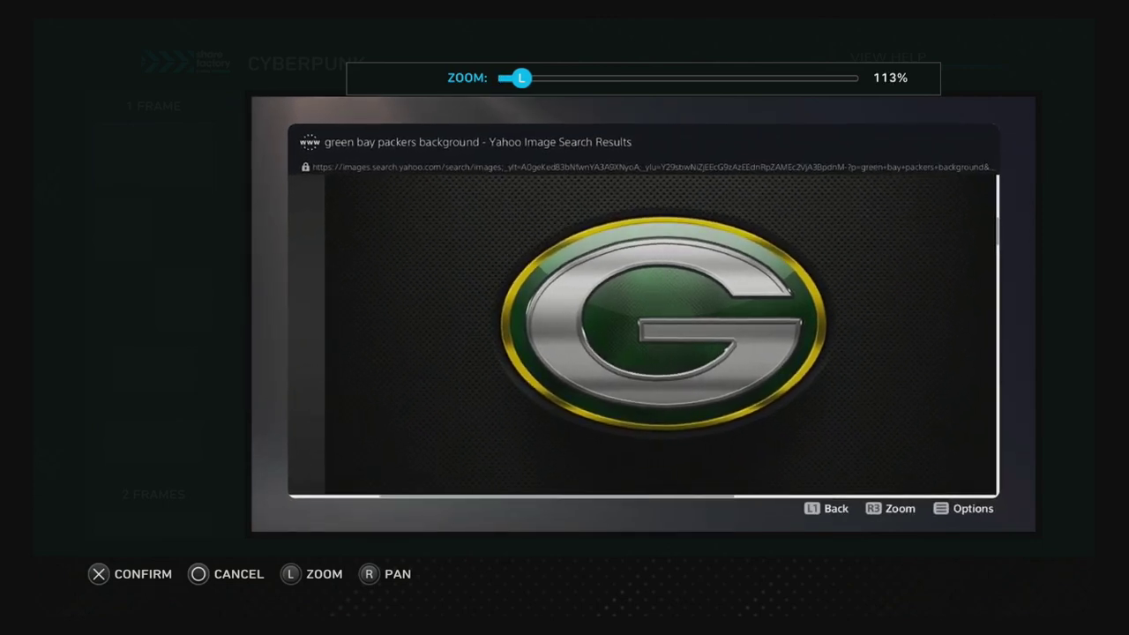
key(Right)
key(Right)
key(Right)
key(Right)
key(Right)
key(Right)
key(Right)
key(Right)
key(Right)
key(Right)
key(Right)
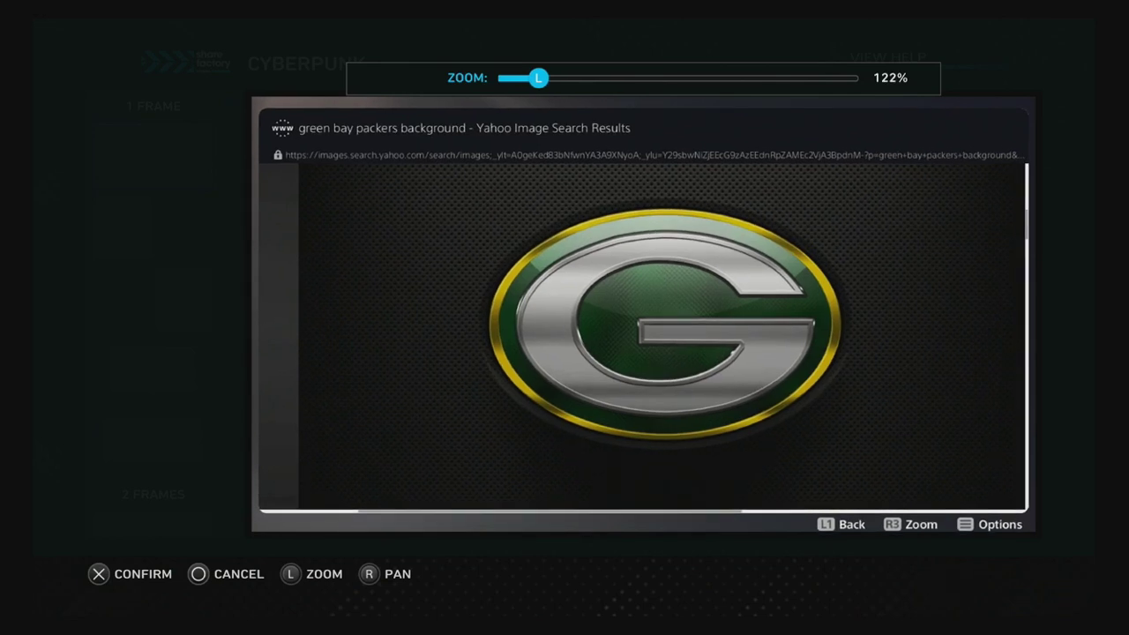
key(Right)
key(Right)
key(Right)
key(Right)
key(Right)
key(Right)
key(Right)
key(Right)
key(Right)
key(Right)
key(Right)
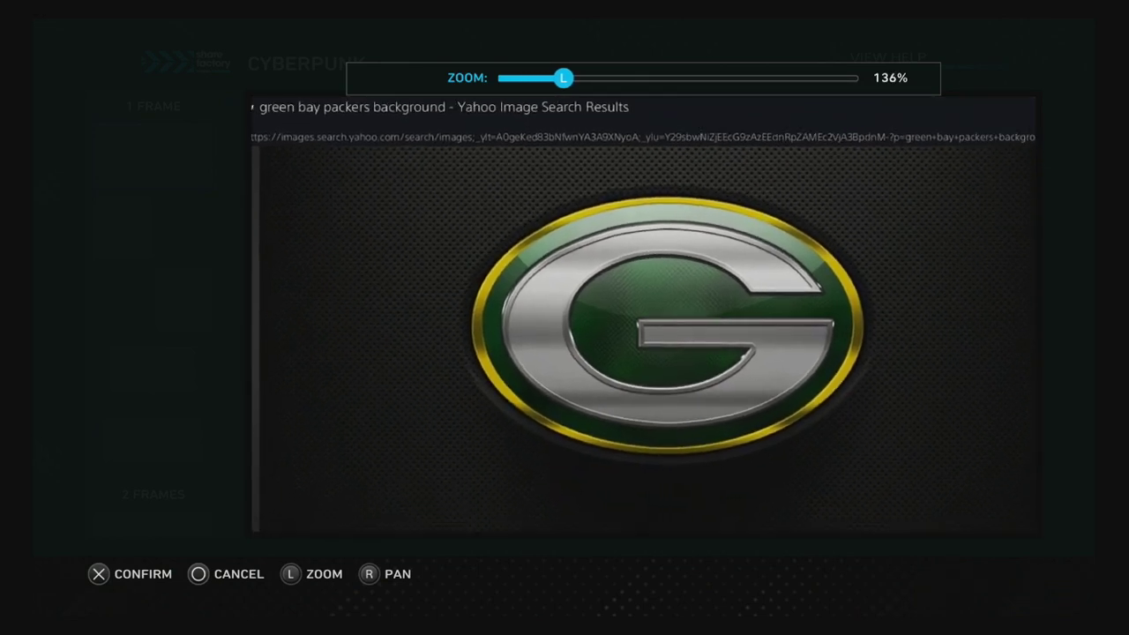
key(Right)
key(Right)
key(Right)
key(Right)
key(Right)
key(Right)
key(Right)
key(Right)
key(Right)
key(Right)
key(Right)
key(Right)
key(Right)
key(Right)
key(Right)
key(Right)
key(Right)
key(Right)
key(Right)
key(Right)
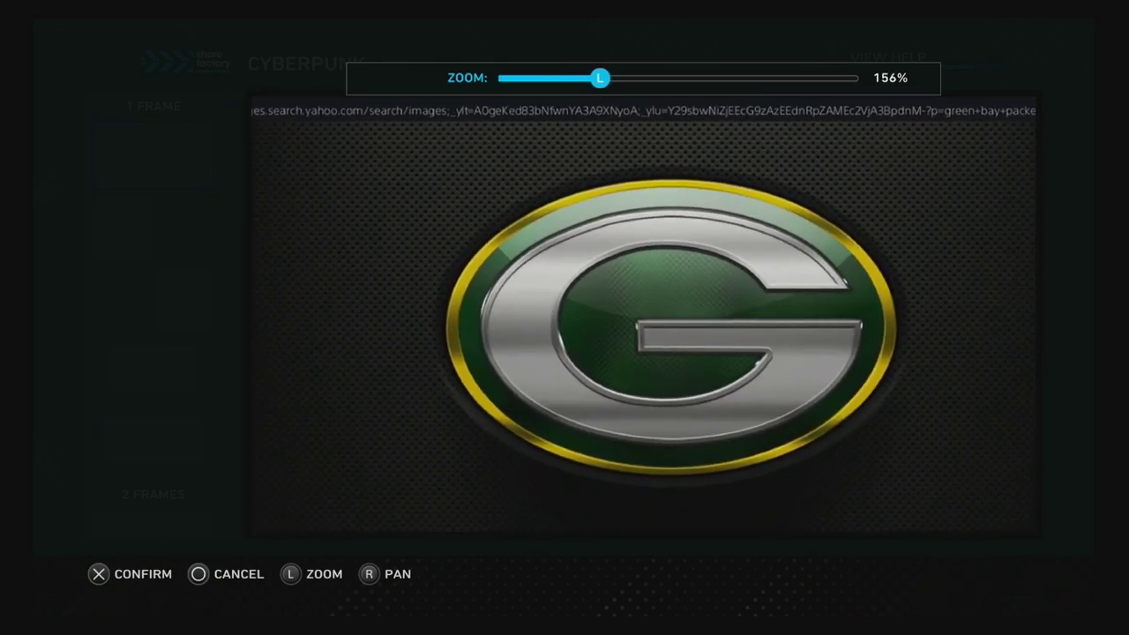
key(Right)
key(Right)
key(Right)
key(Right)
key(Right)
key(Right)
key(Right)
key(Right)
key(Right)
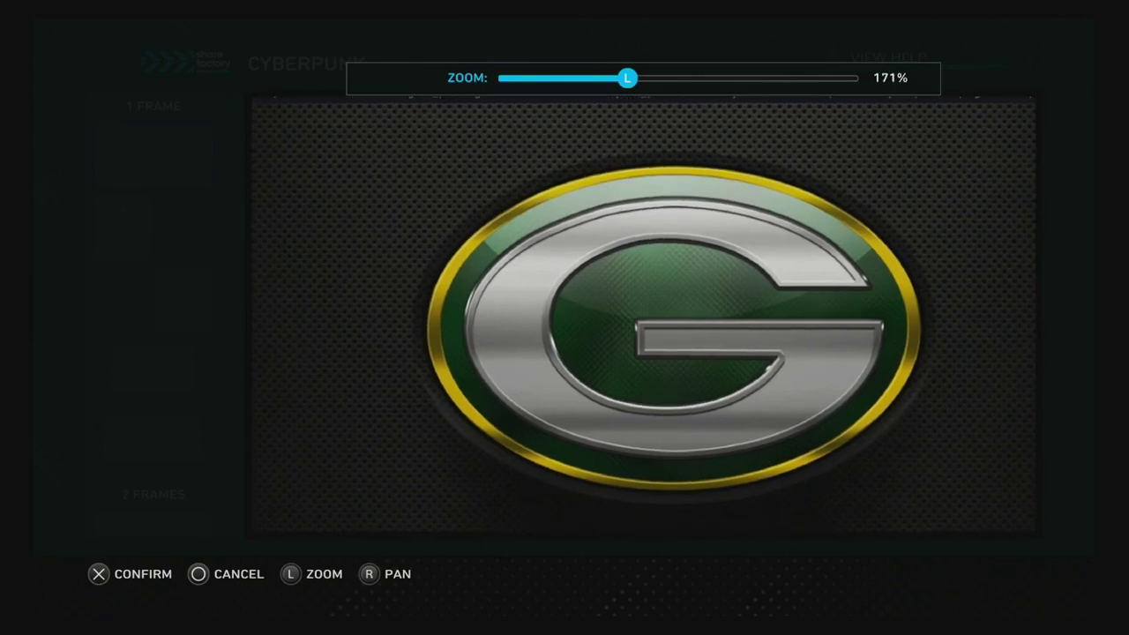
key(Right)
key(Right)
key(Right)
key(Right)
key(Right)
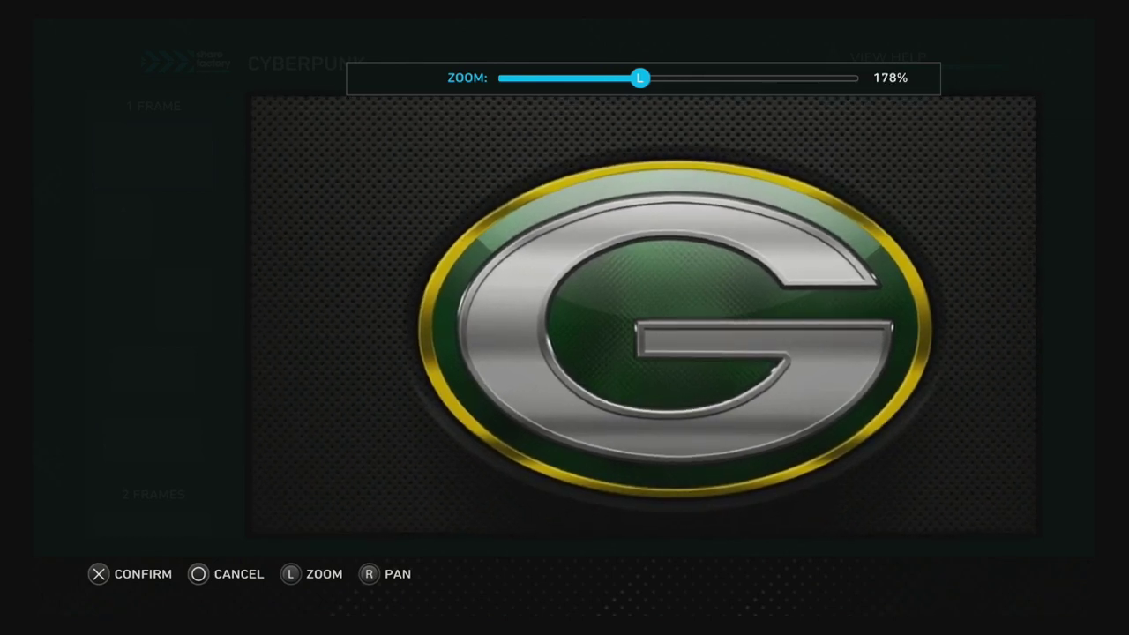
key(Return)
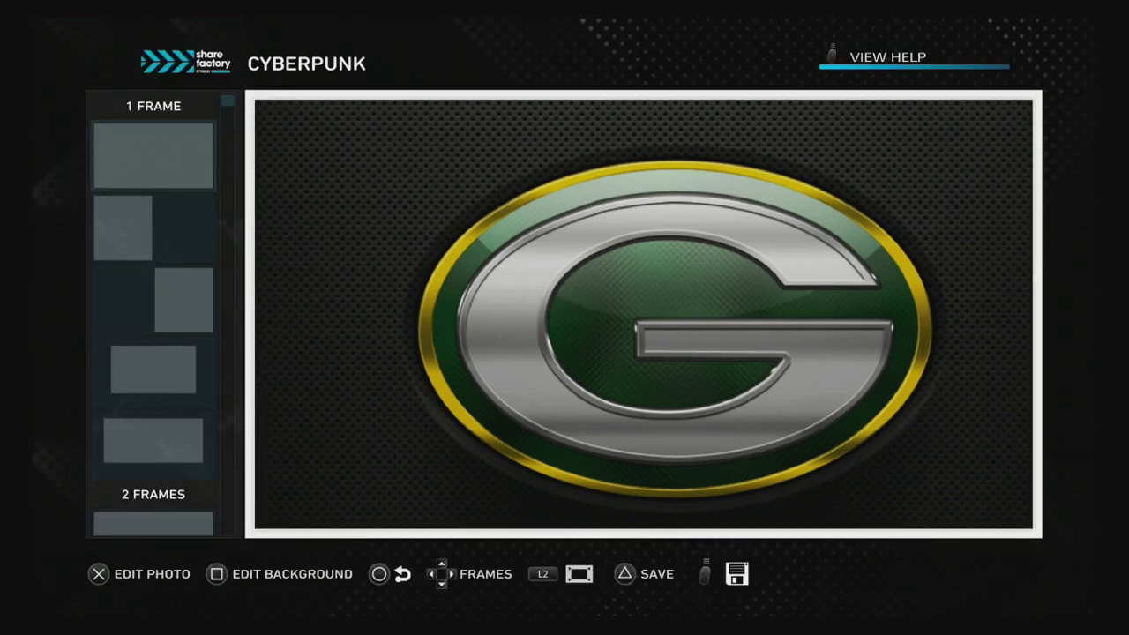
- Save the photo, choose Share Later, and bring up the Exit Project options
key(ctrl+s)
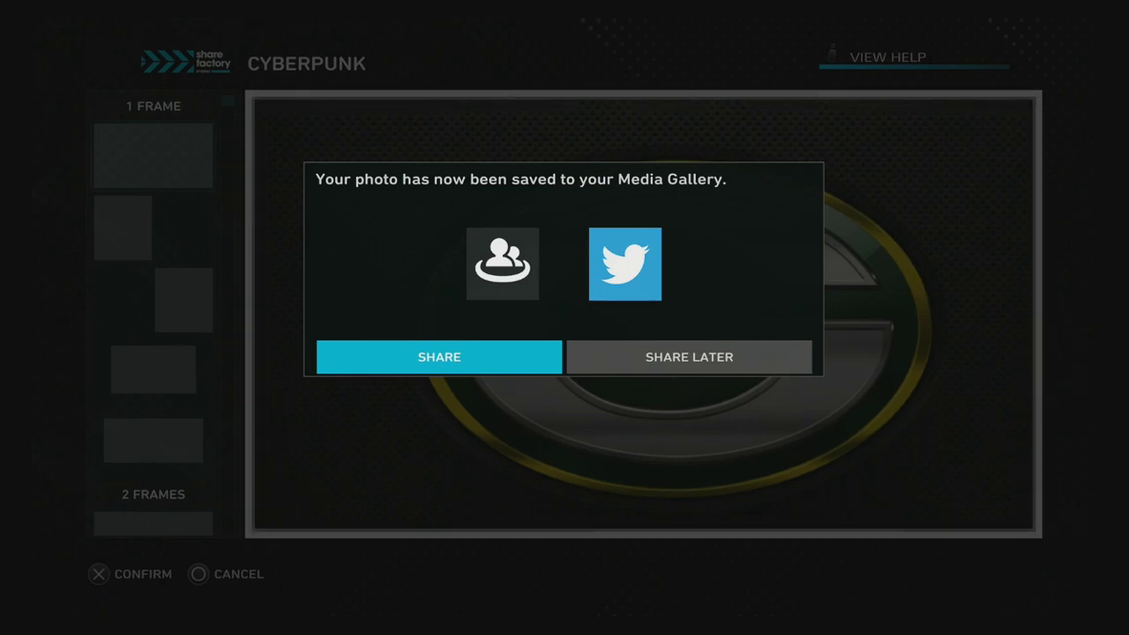
key(Right)
key(Left)
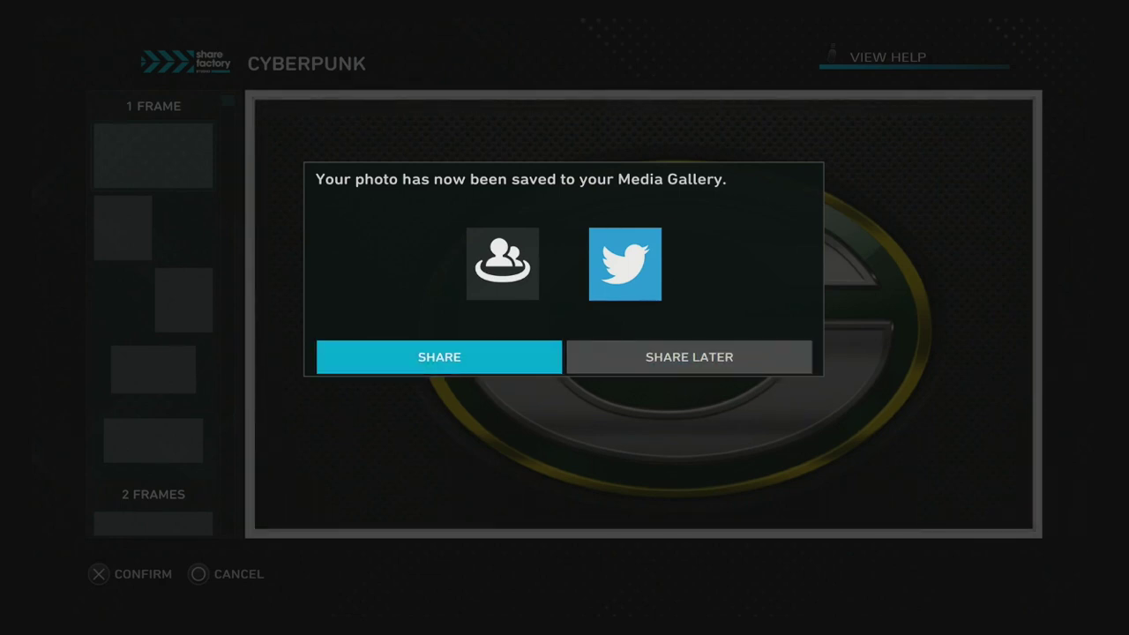
key(Right)
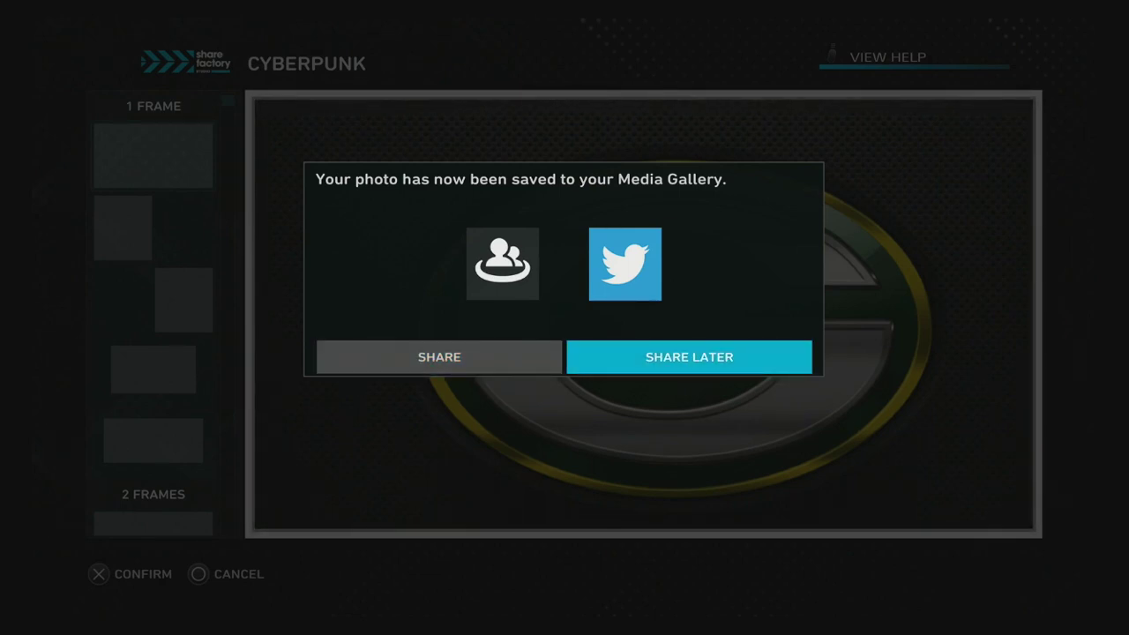
key(Left)
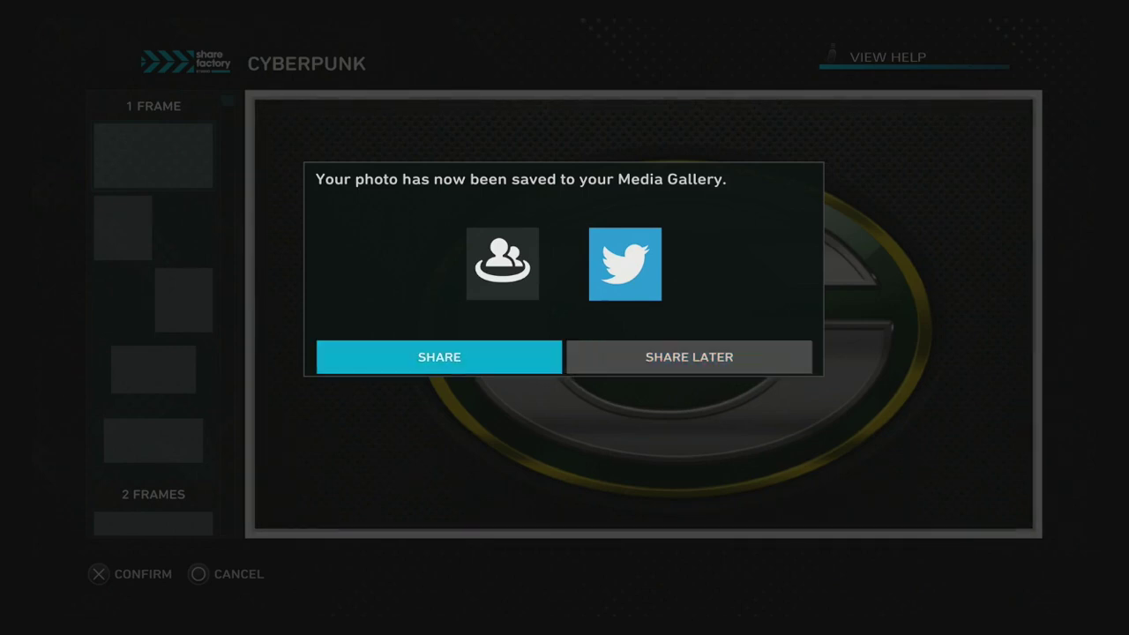
key(Right)
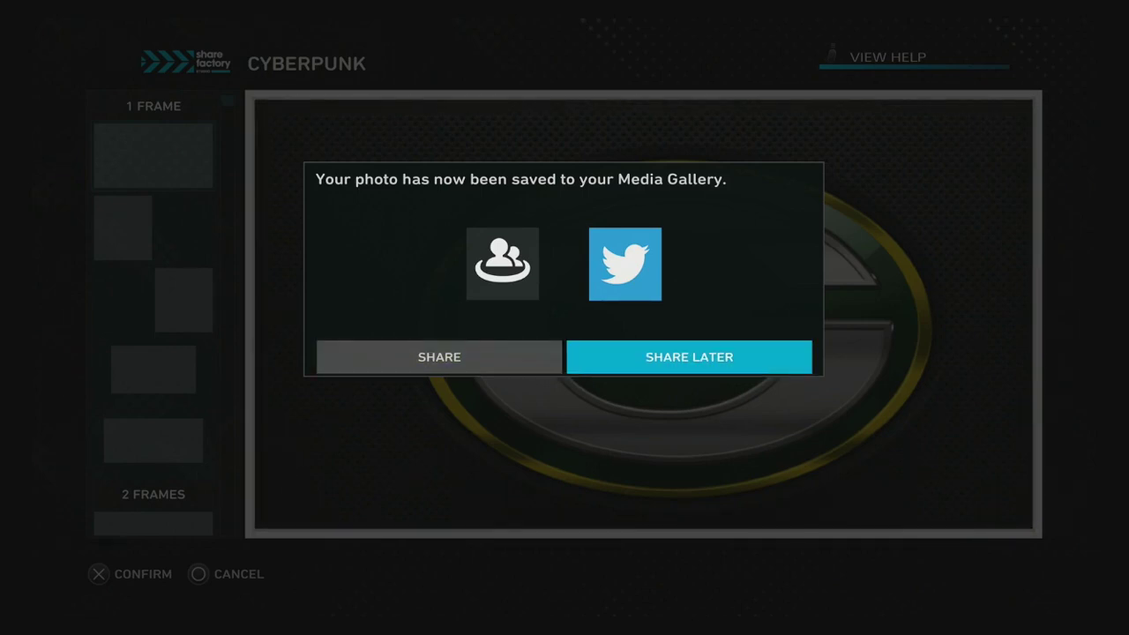
key(Return)
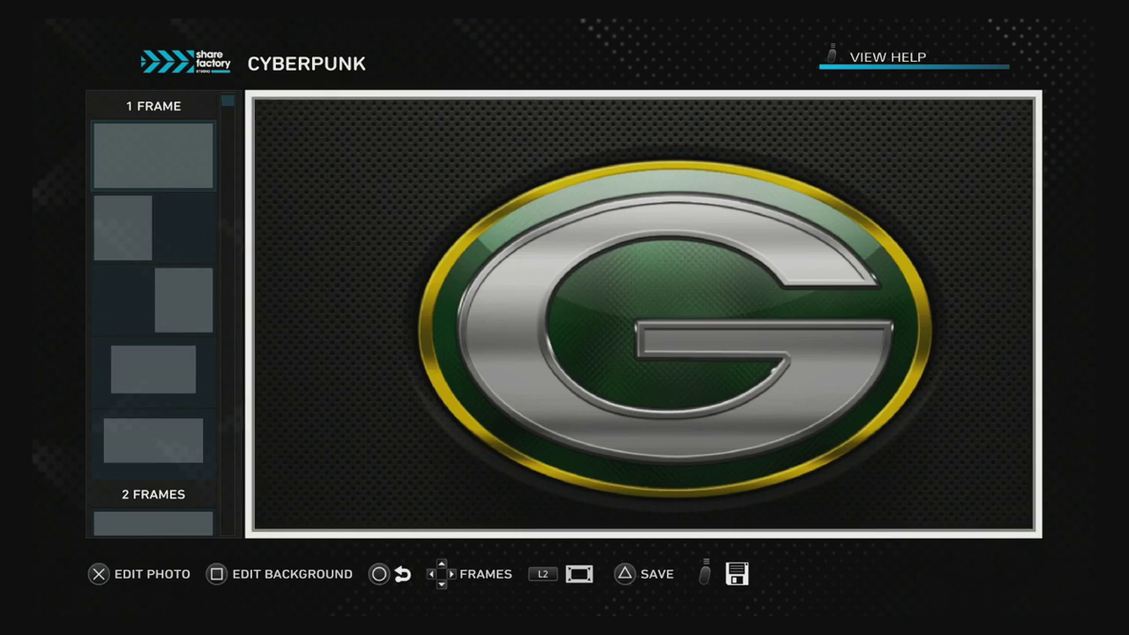
key(Escape)
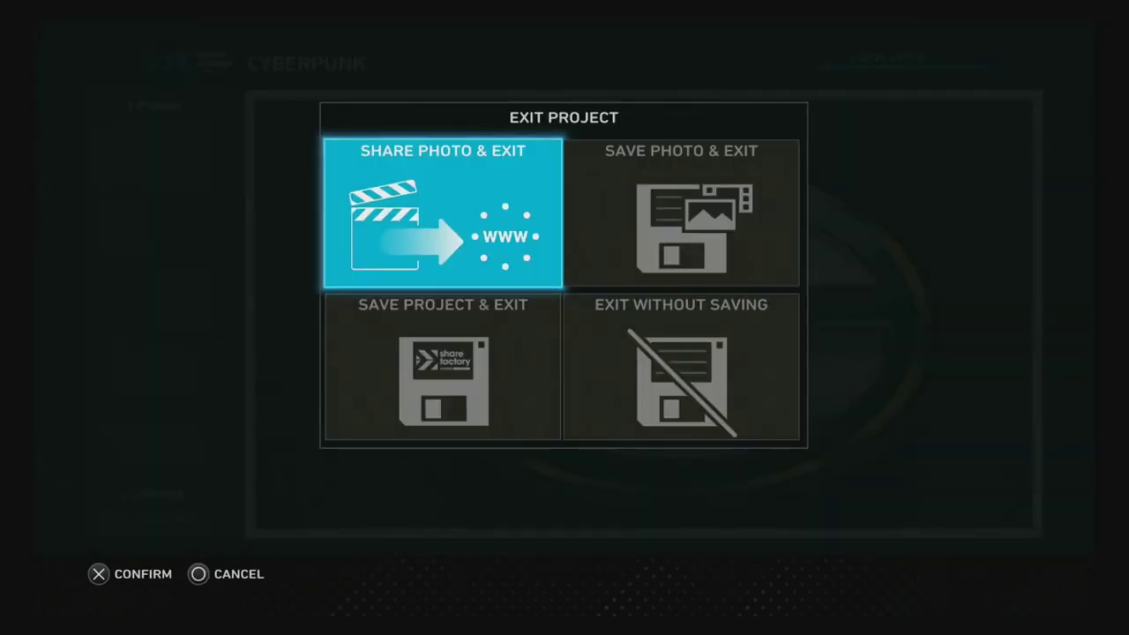
- Save the photo and exit Share Factory Studio, dismiss the Project Saved notice, and bring up Control Center
key(Right)
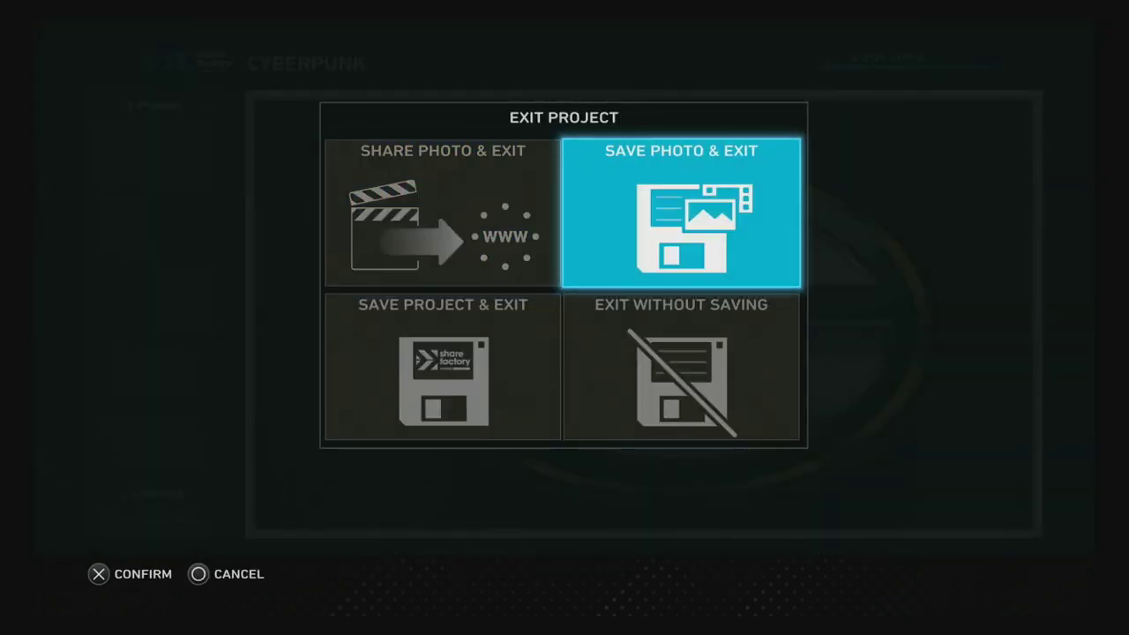
key(Return)
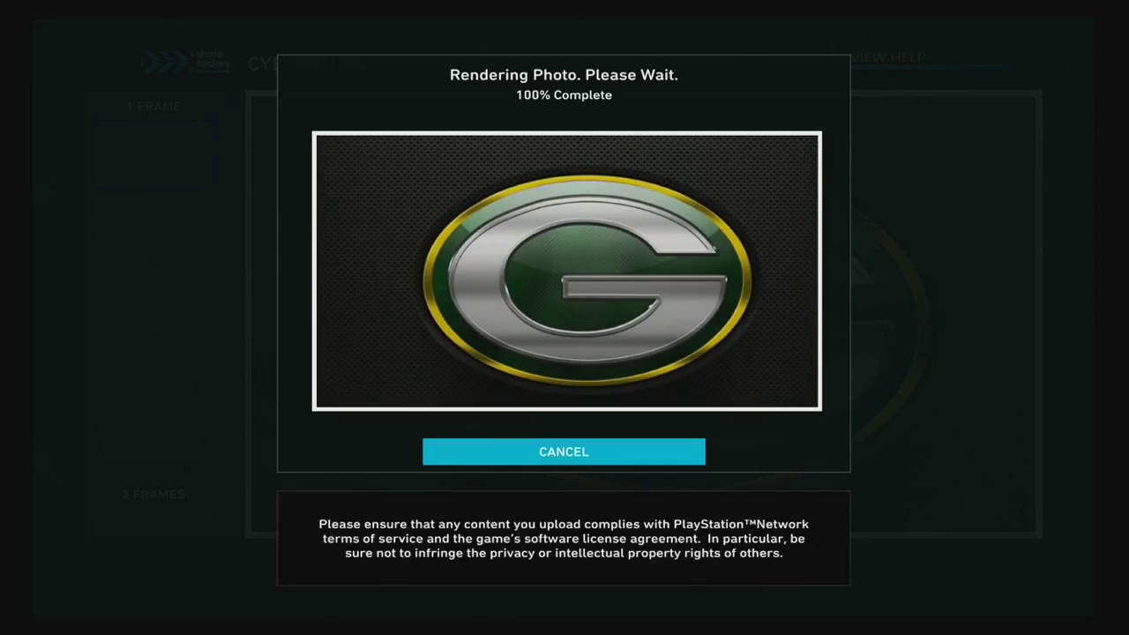
key(Return)
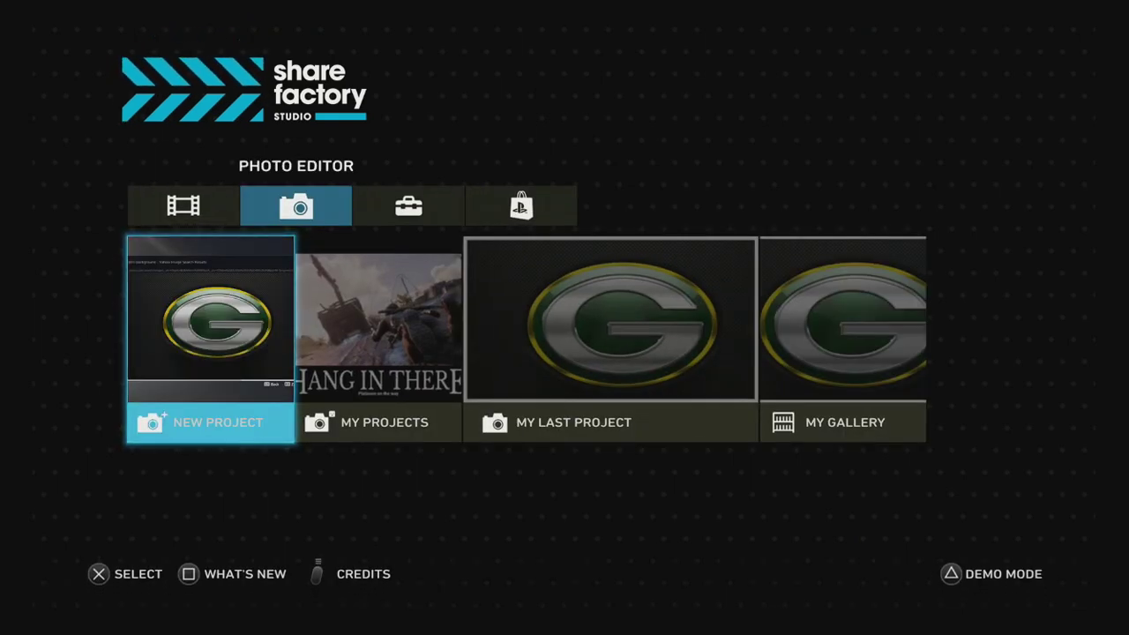
key(super)
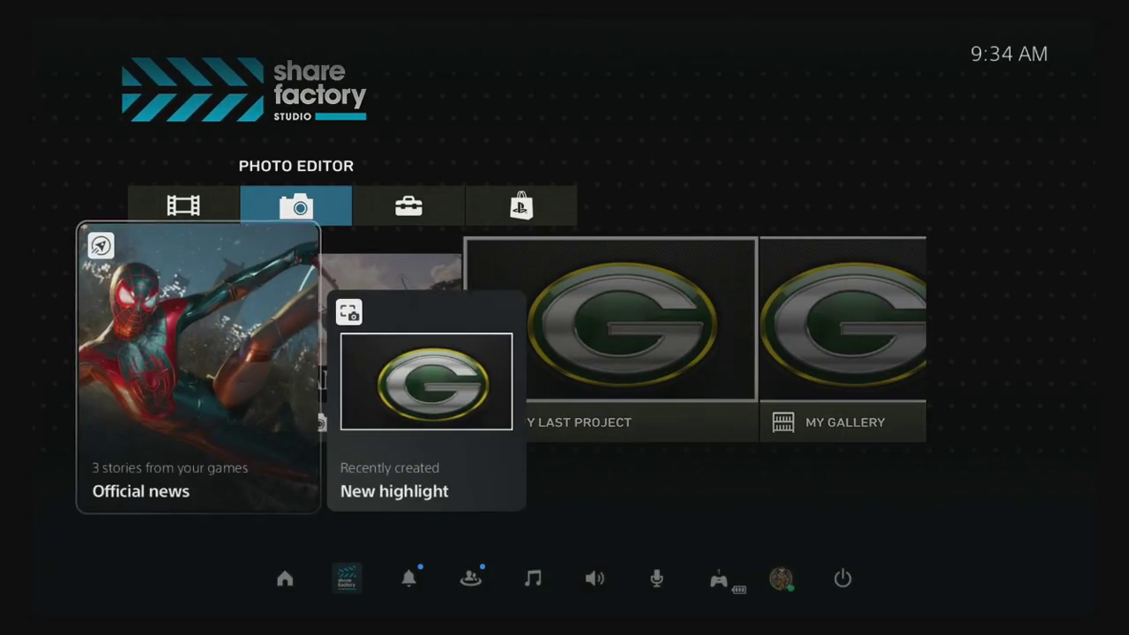
key(Left)
- Go to Media Gallery and open the newest Packers logo photo full-screen as item 1 of 27
key(Return)
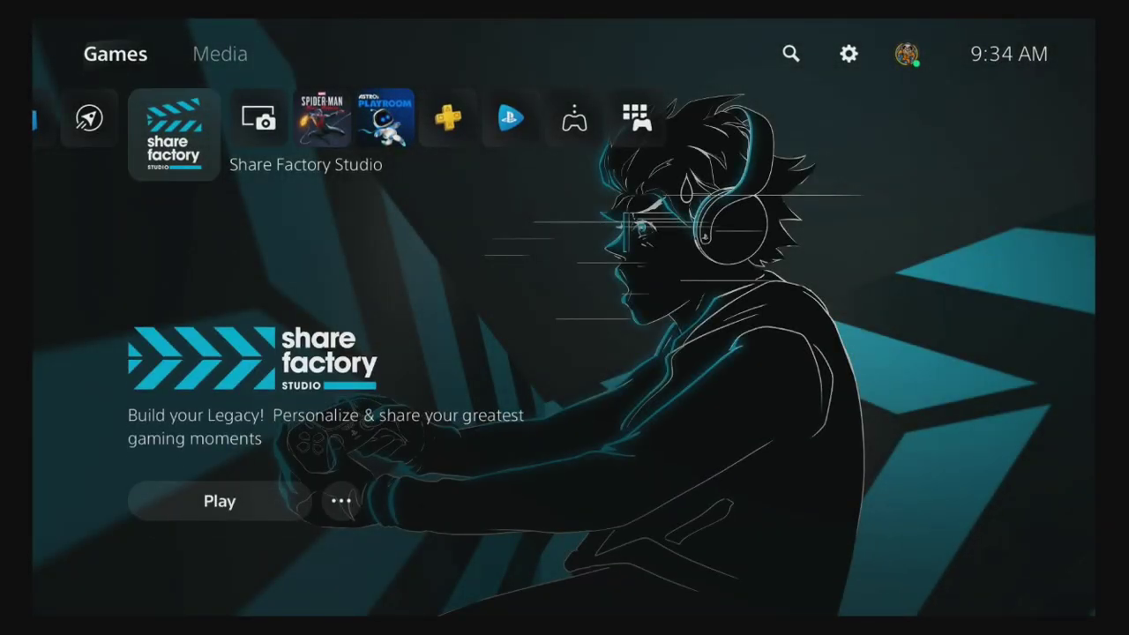
key(Right)
key(Right)
key(Right)
key(Right)
key(Right)
key(Right)
key(Right)
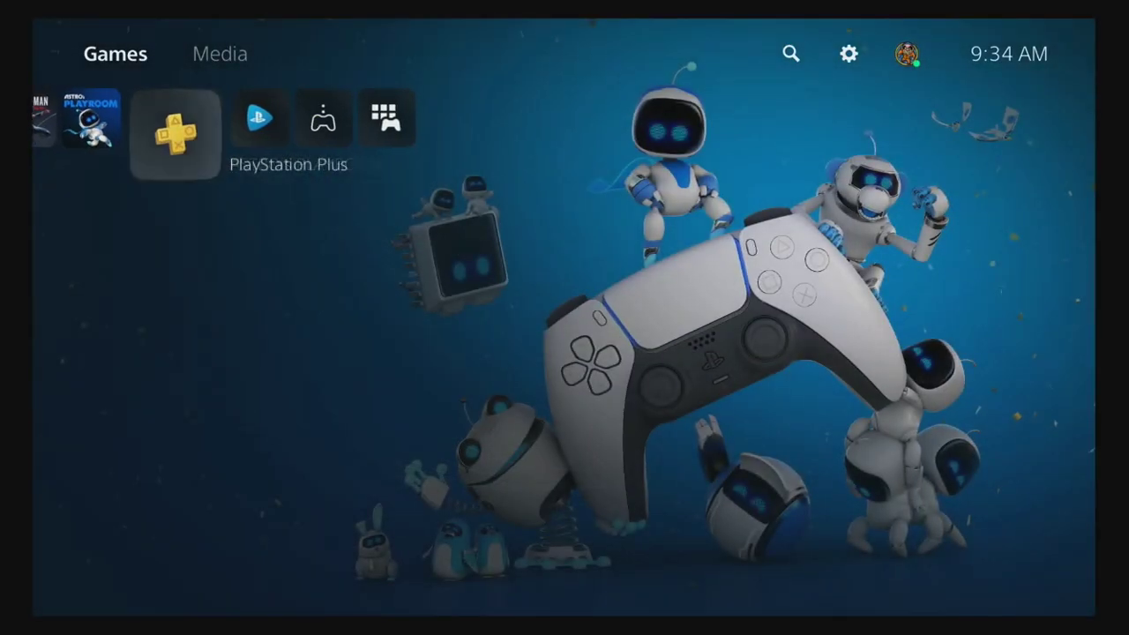
key(Left)
key(Left)
key(Left)
key(Left)
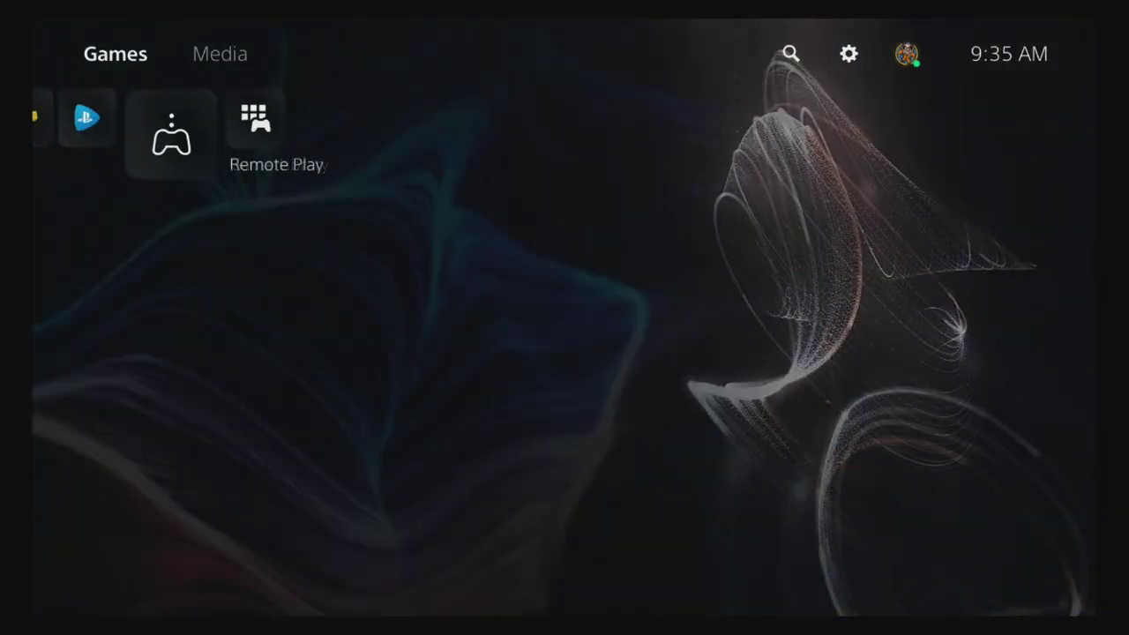
key(Left)
key(Left)
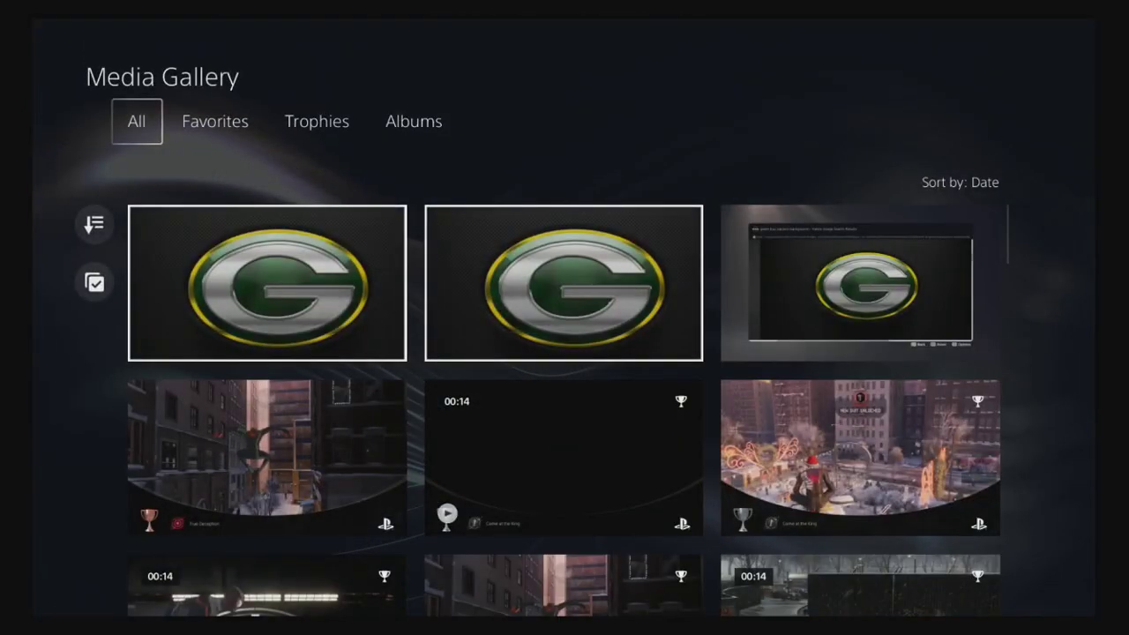
key(Down)
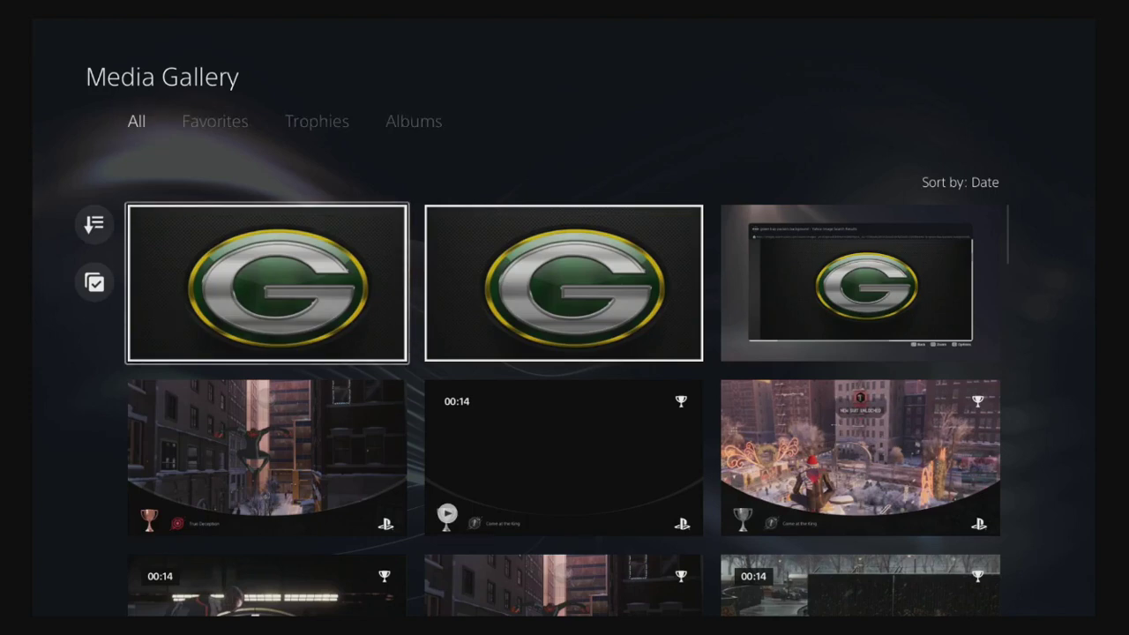
key(Left)
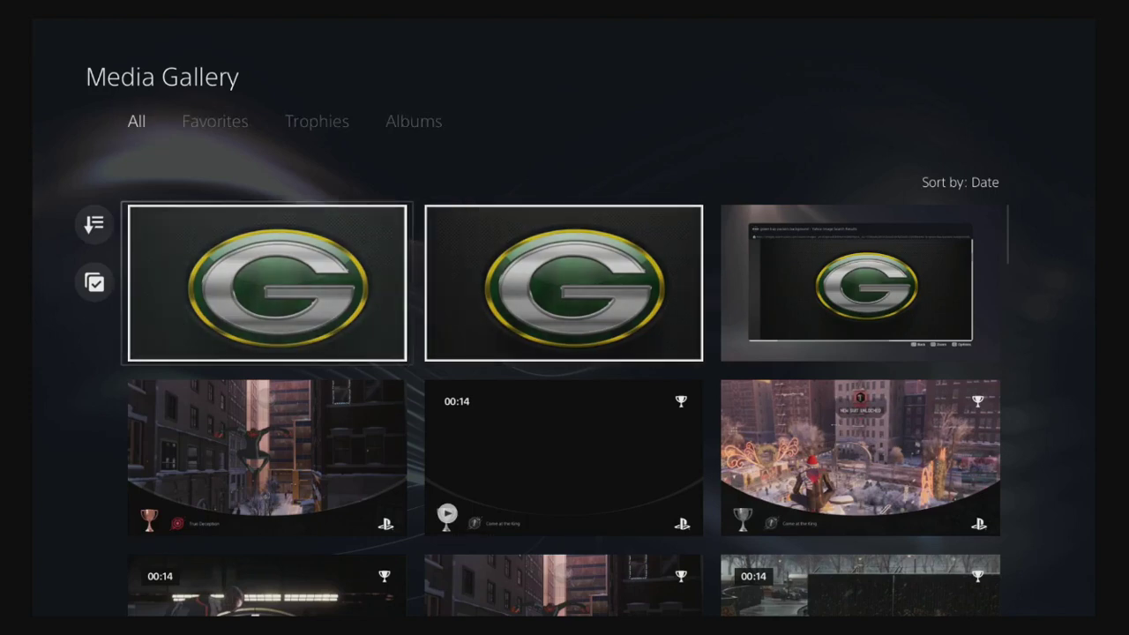
key(Return)
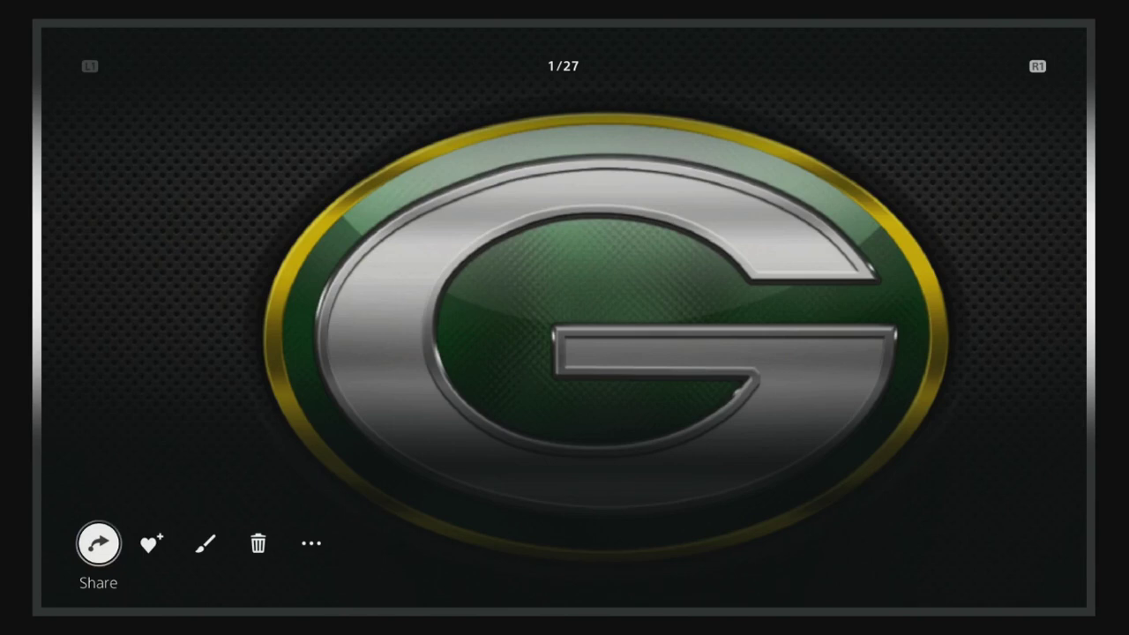
- Enter and leave the photo editor unchanged, then exit the full-screen view to the All grid
key(Right)
key(Right)
key(Return)
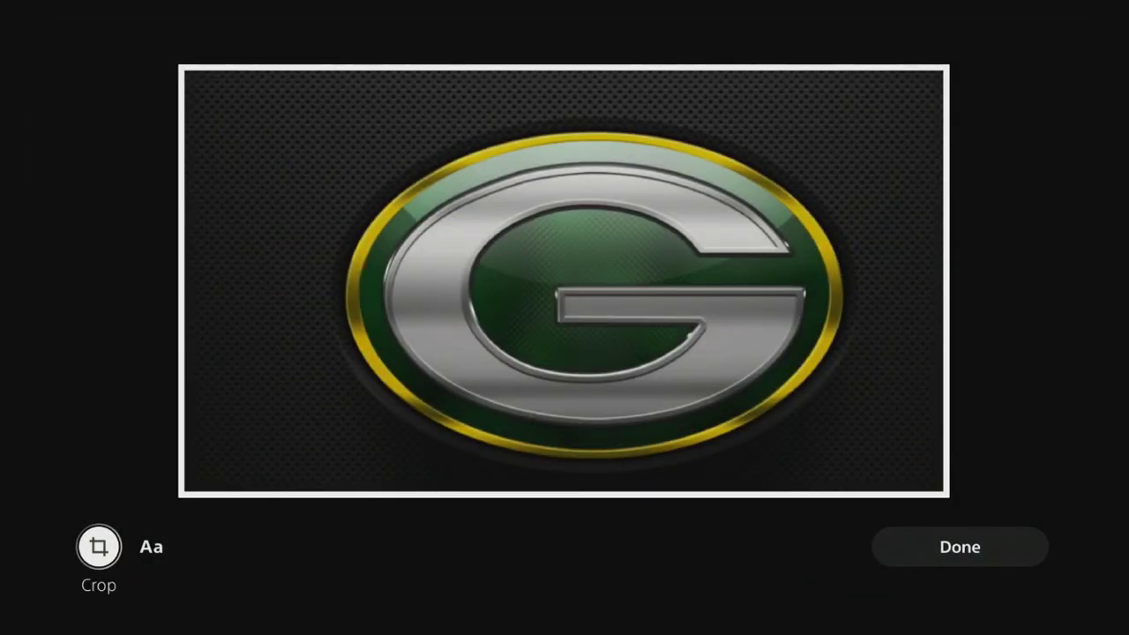
key(Right)
key(Right)
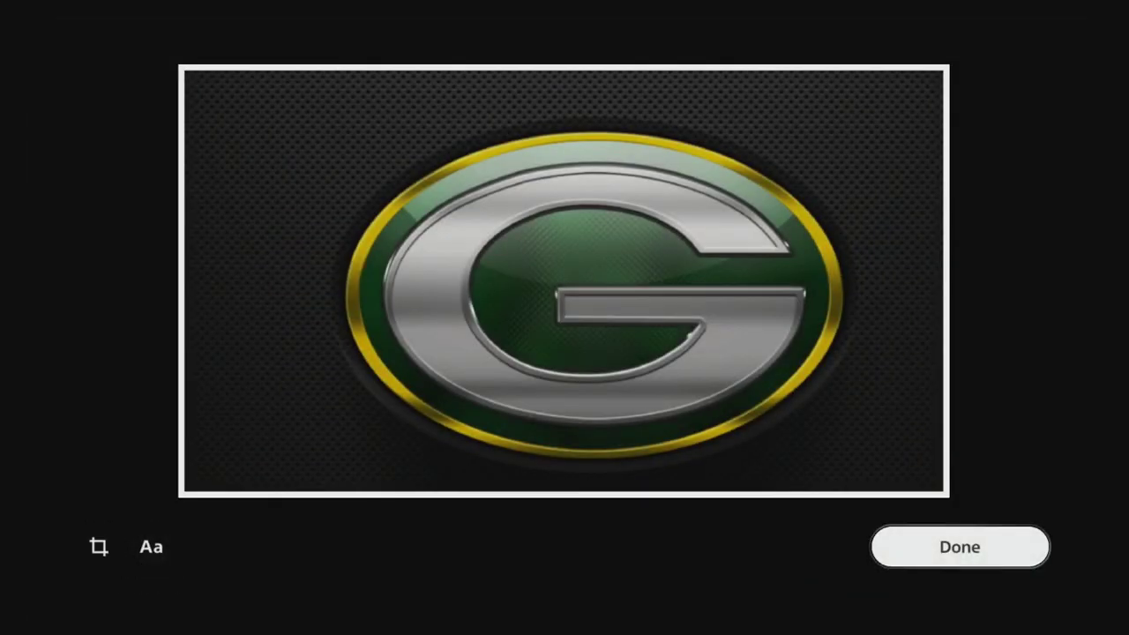
key(Return)
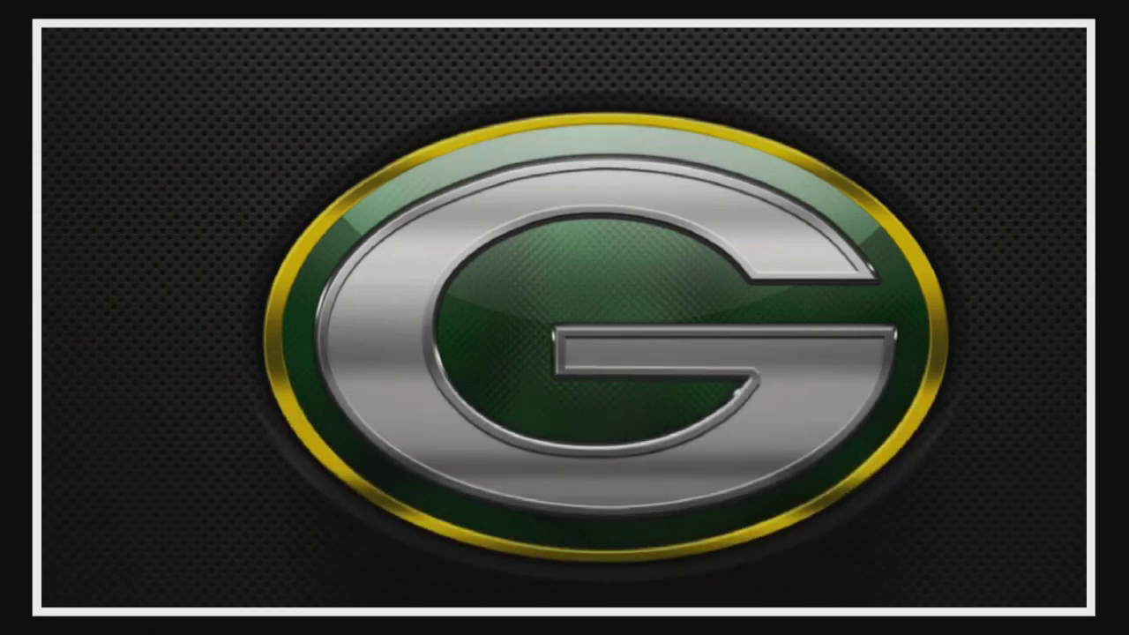
key(Escape)
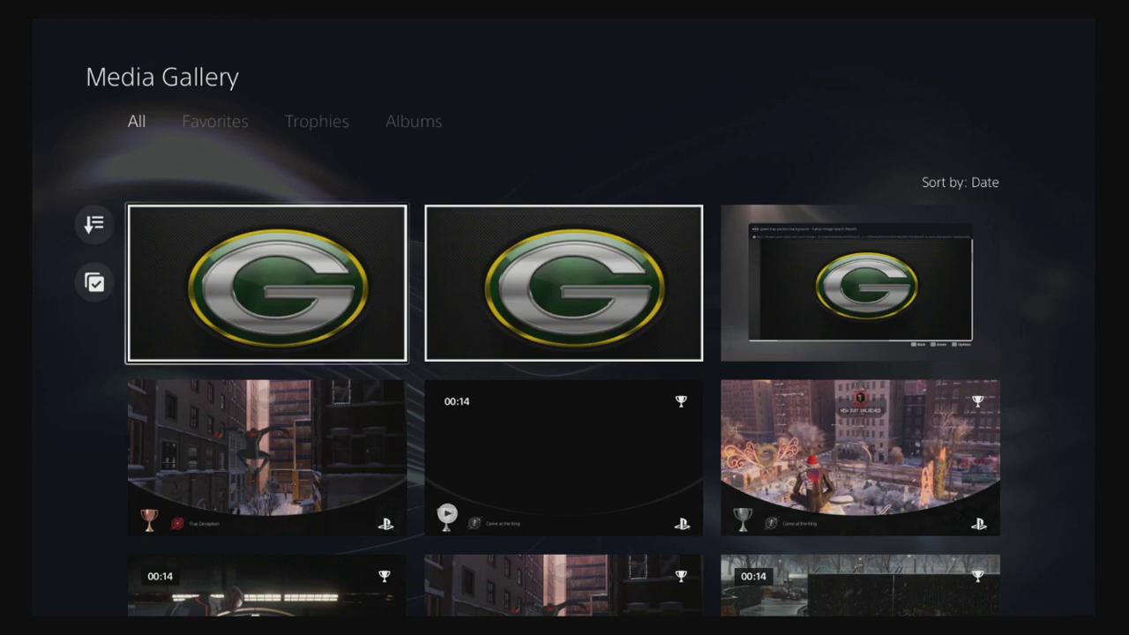
- Open the first Packers photo's Options menu, then enter and leave the editor without changes
key(F1)
key(Escape)
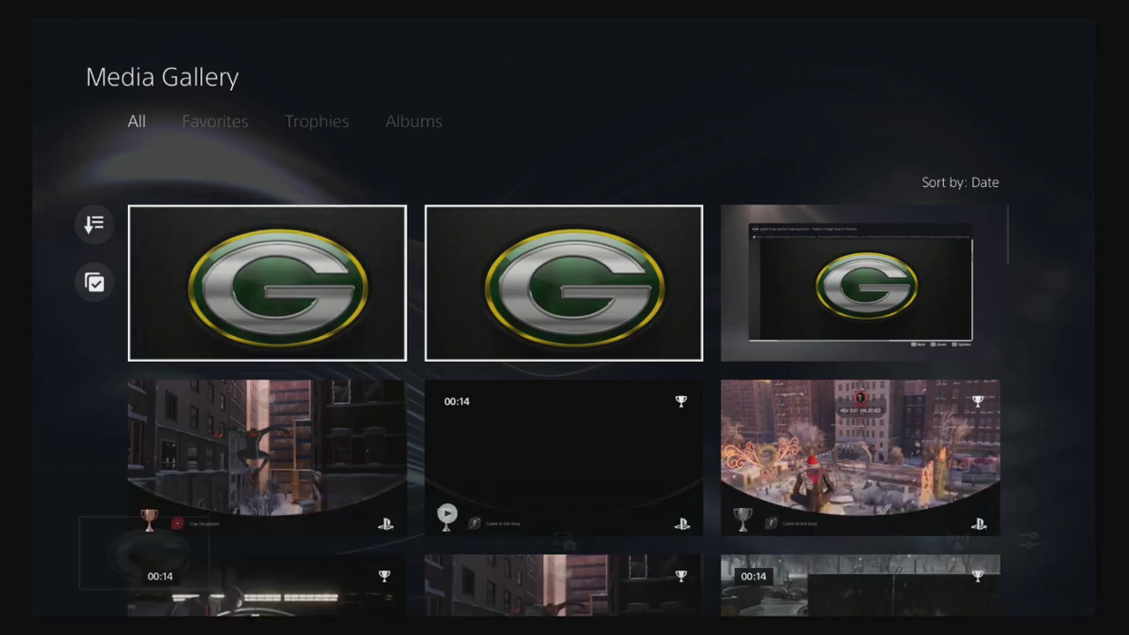
key(Menu)
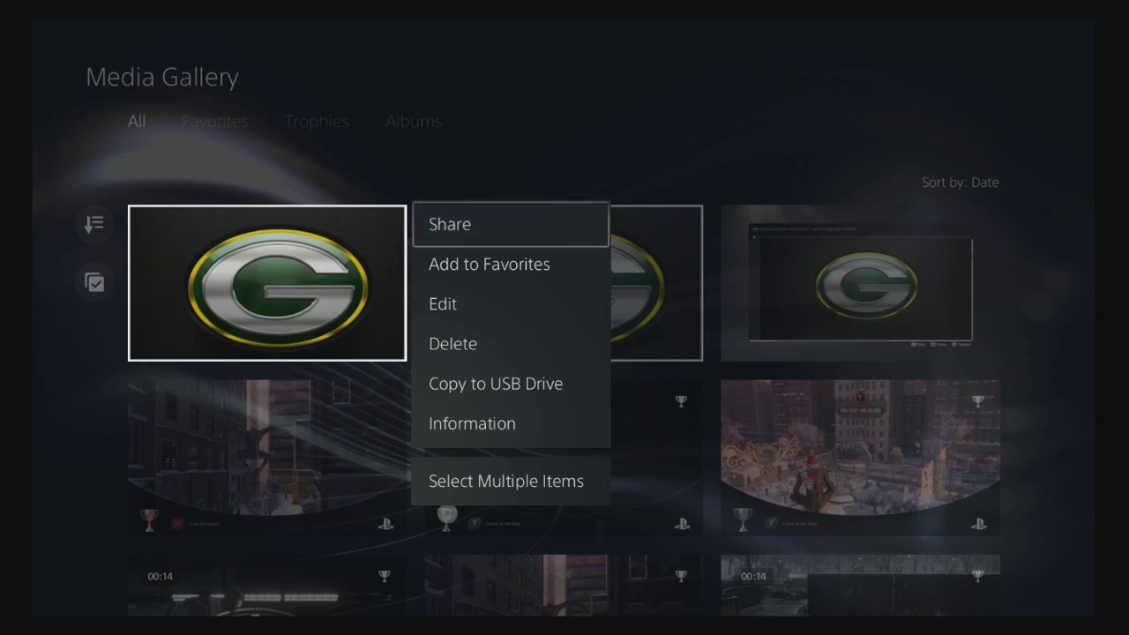
key(Down)
key(Down)
key(Down)
key(Down)
key(Down)
key(Down)
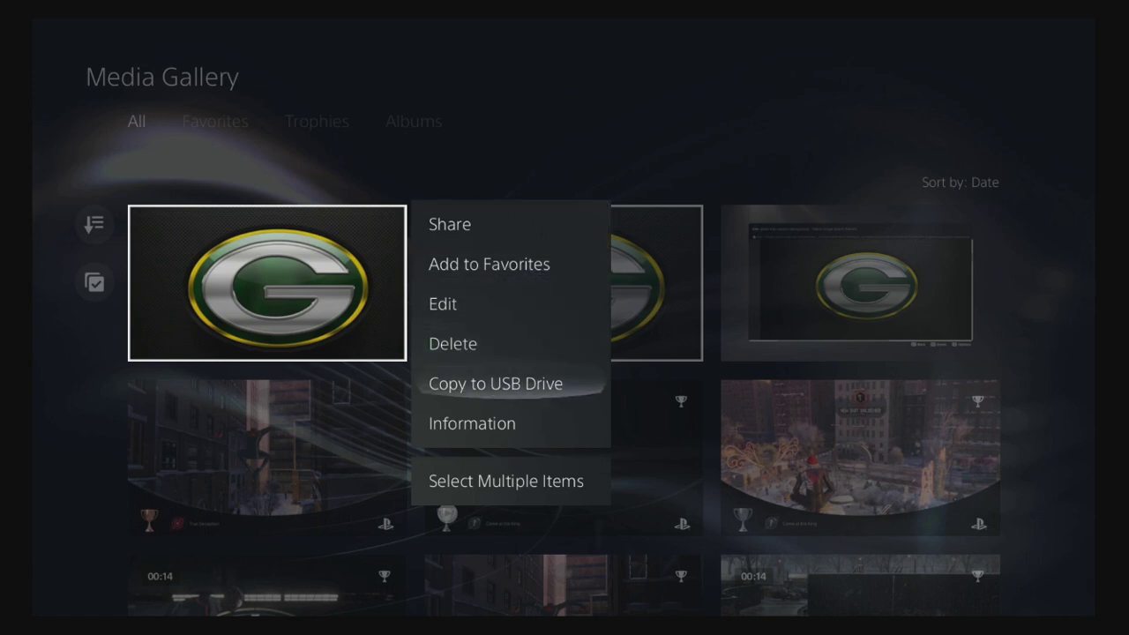
key(Return)
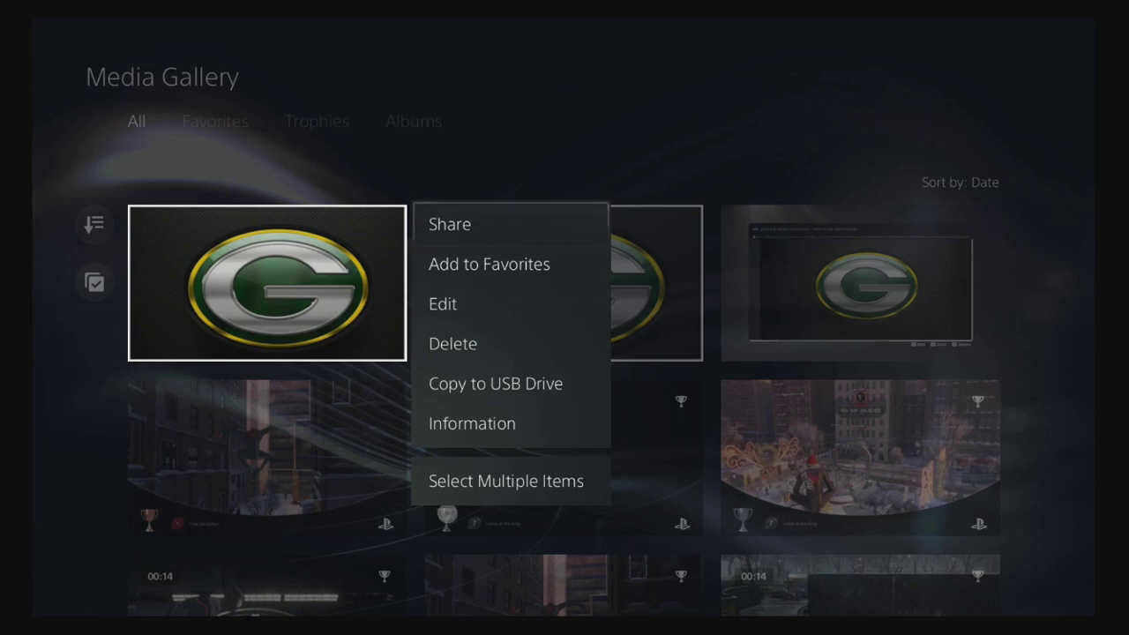
key(Down)
key(Down)
key(Return)
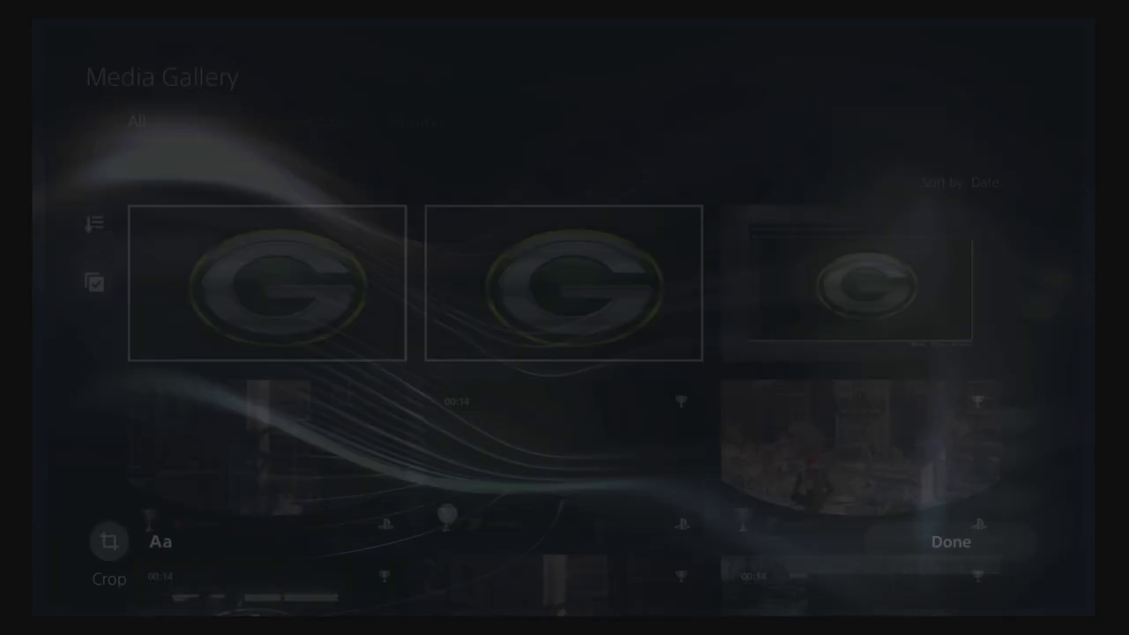
key(Right)
key(Right)
key(Return)
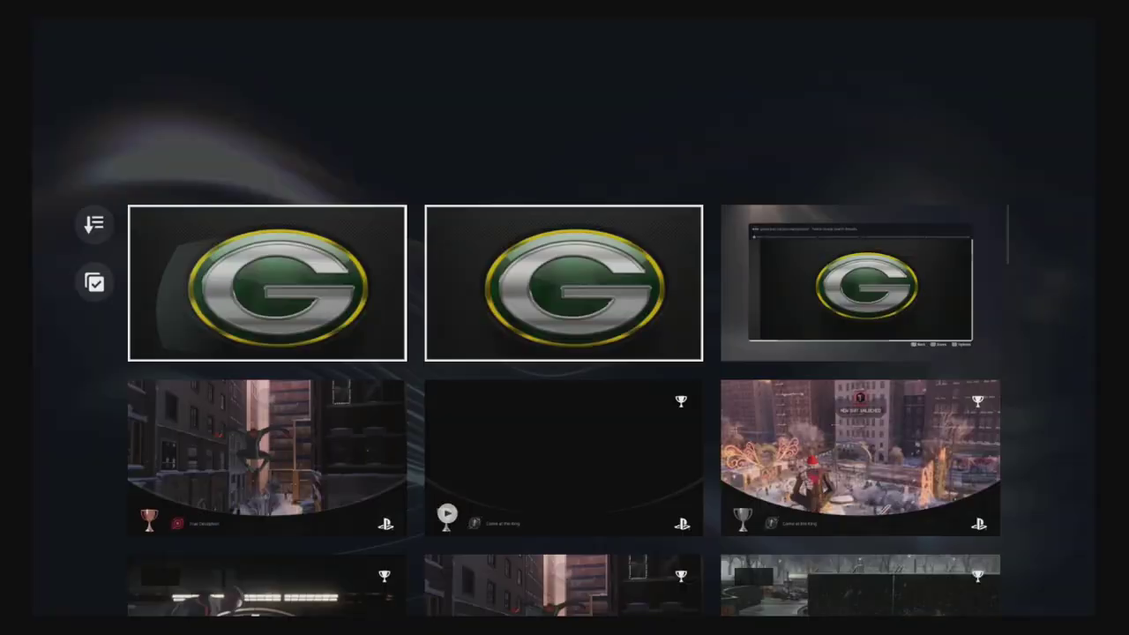
- Add the first Packers photo to Favorites, then open and exit the editor unchanged
key(Menu)
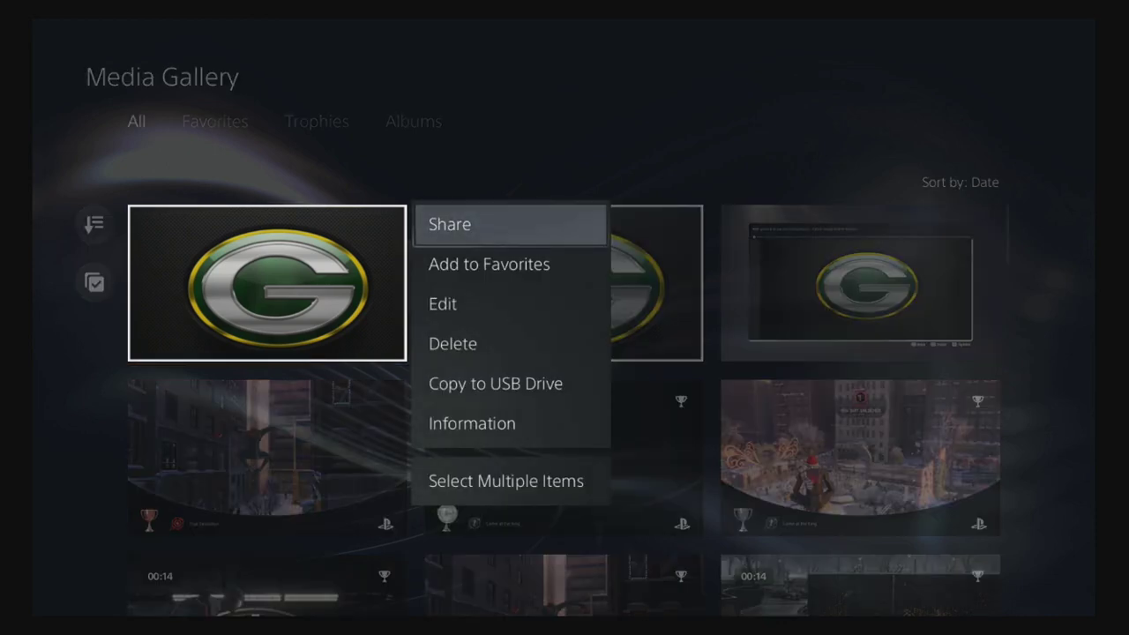
key(Escape)
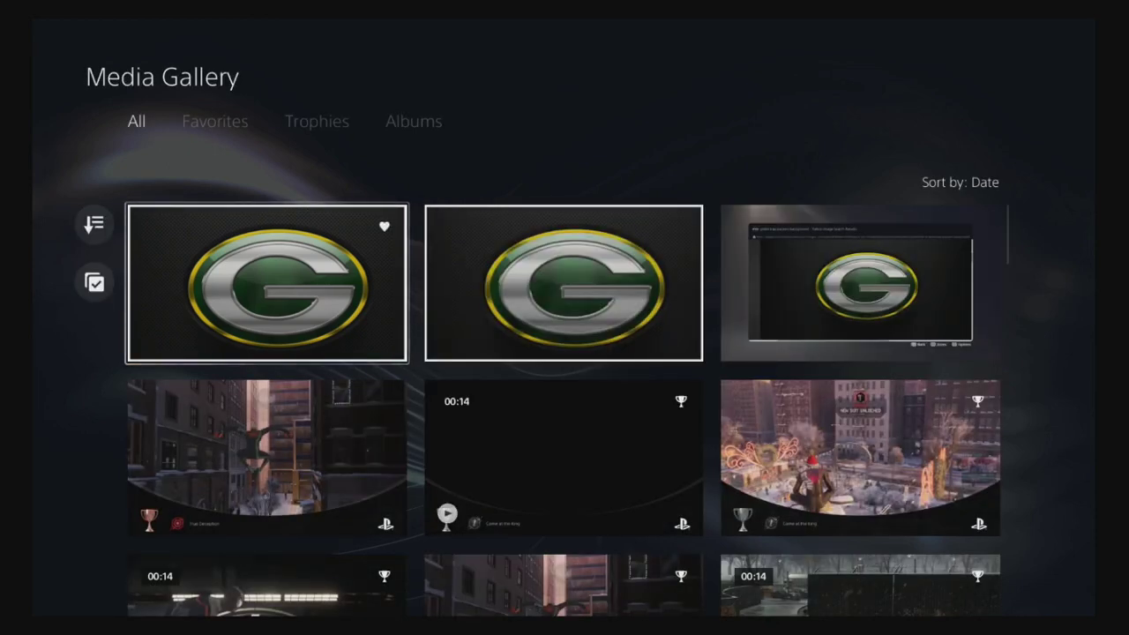
key(Menu)
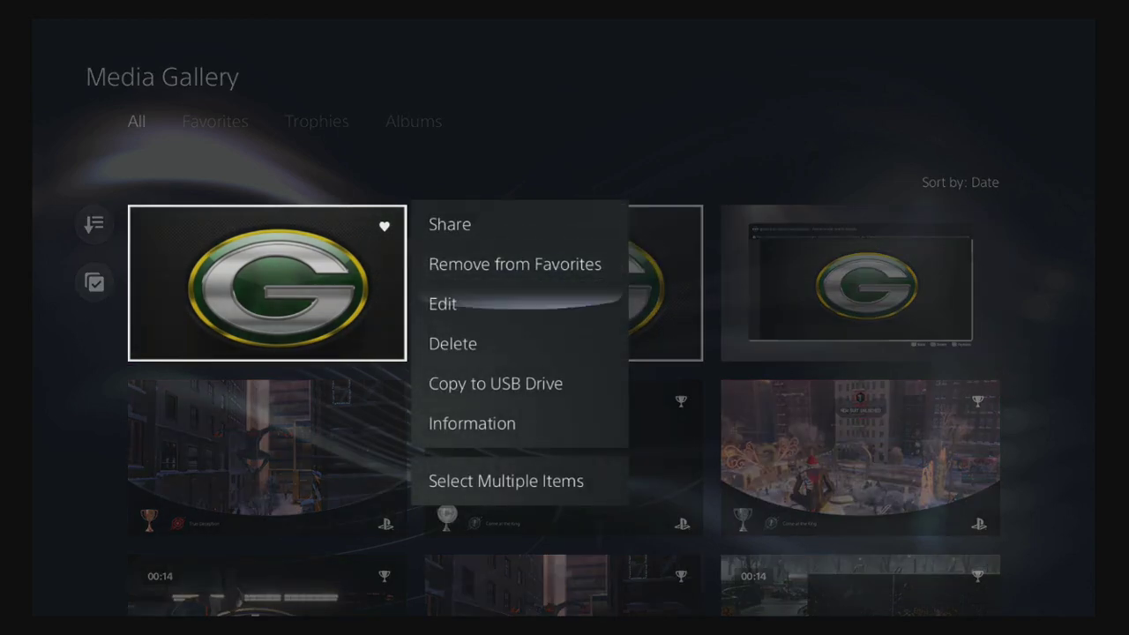
key(Down)
key(Up)
key(Return)
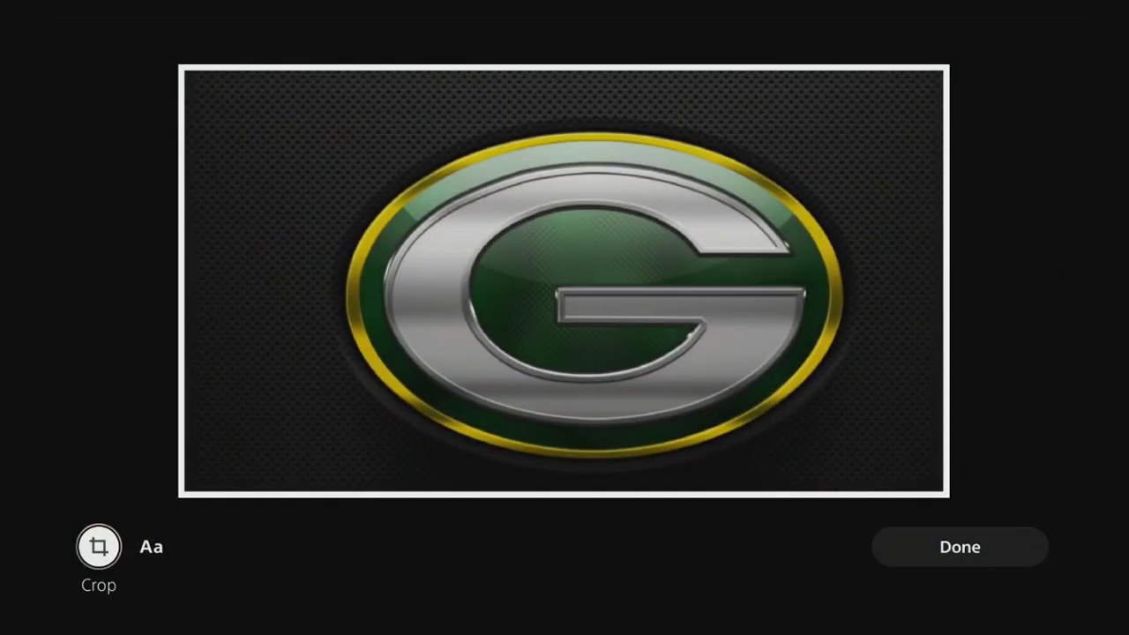
key(Right)
key(Right)
key(Return)
- Copy the Packers photo to the USB drive, then show its file Information
key(Menu)
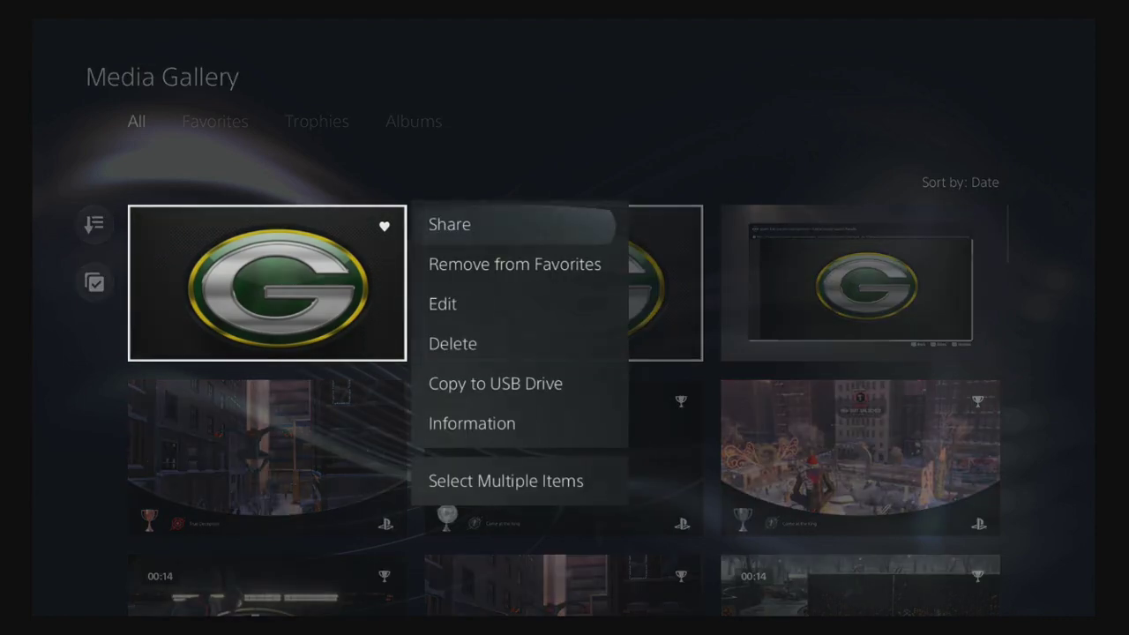
key(Down)
key(Down)
key(Down)
key(Down)
key(Down)
key(Up)
key(Return)
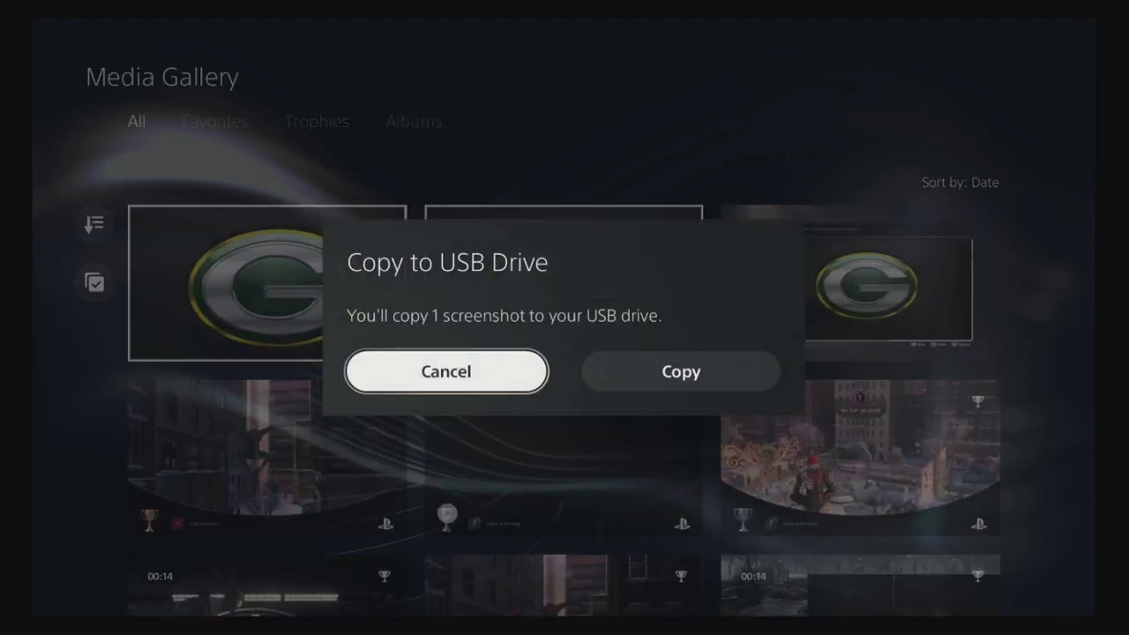
key(Return)
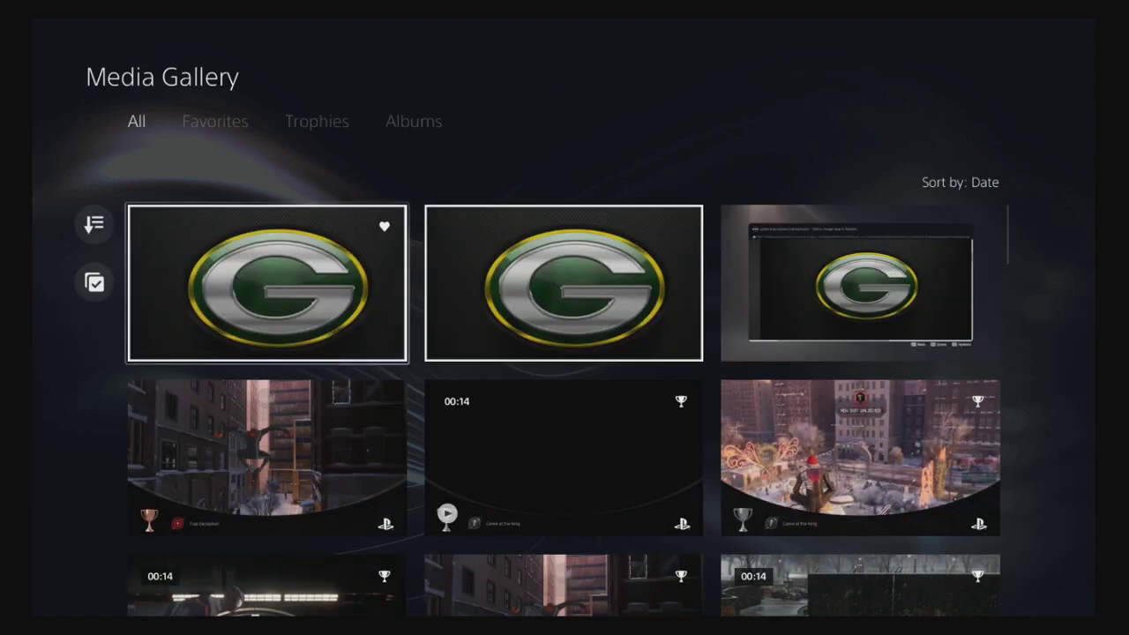
key(Menu)
key(Down)
key(Return)
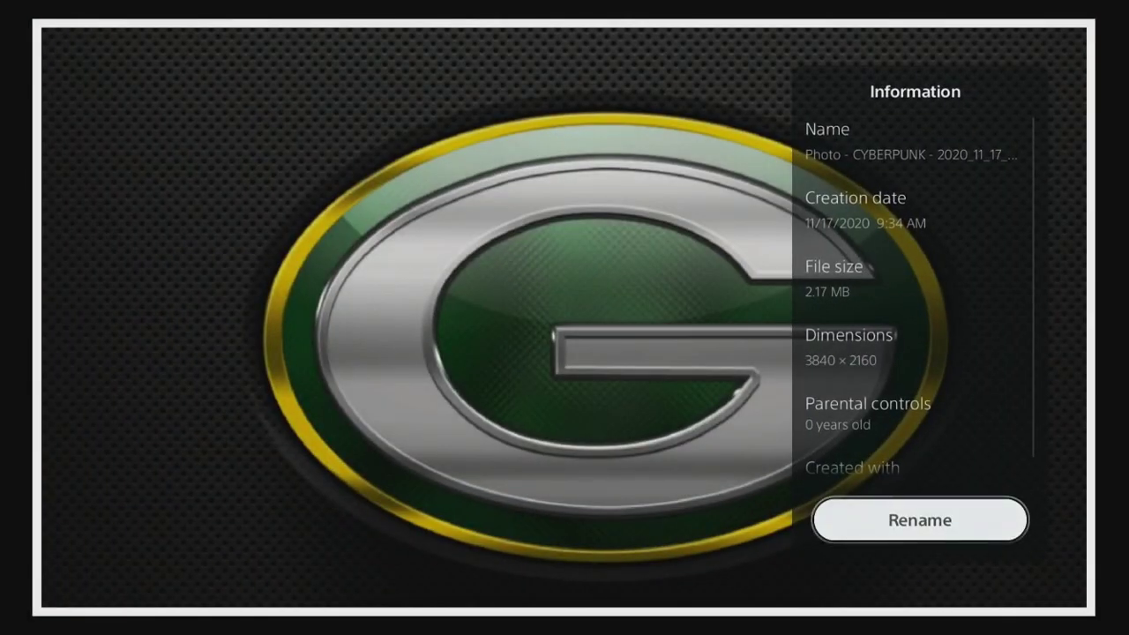
- Close the Information panel showing 2.17 MB, 3840 × 2160, created 11/17/2020
key(Escape)
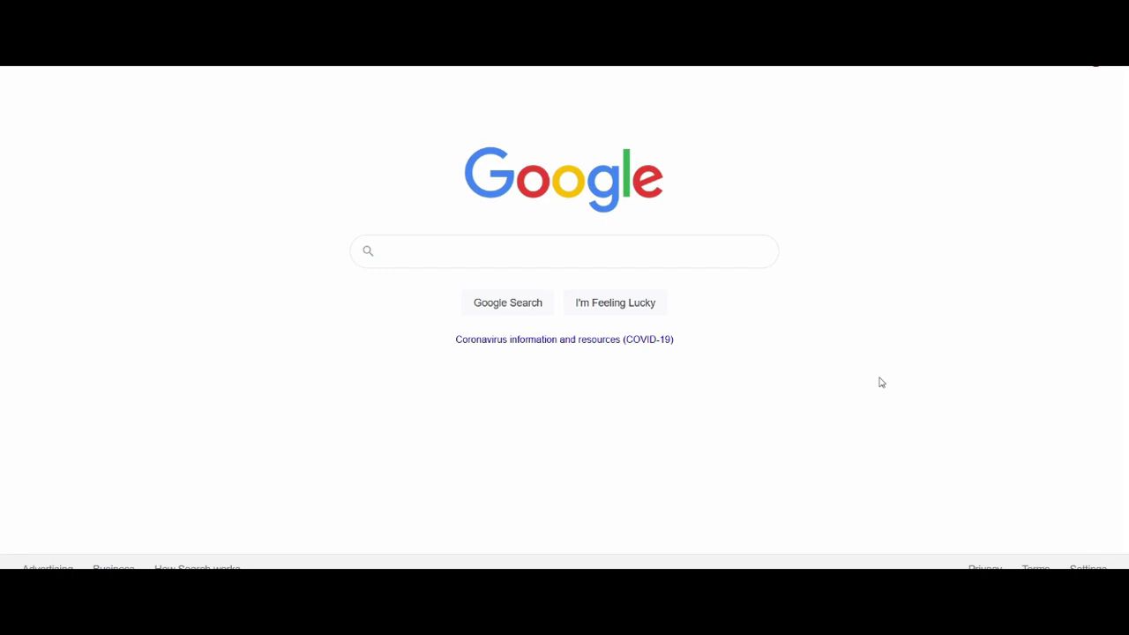
- Search Google for 'how to change your background on ps5'
text(how )
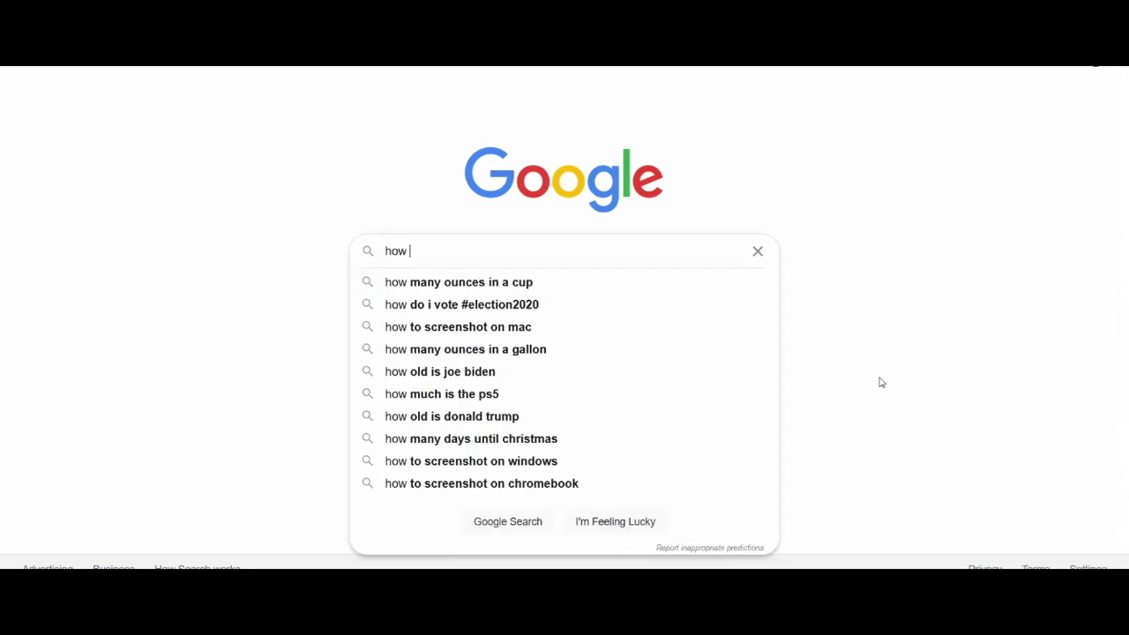
text(to chan)
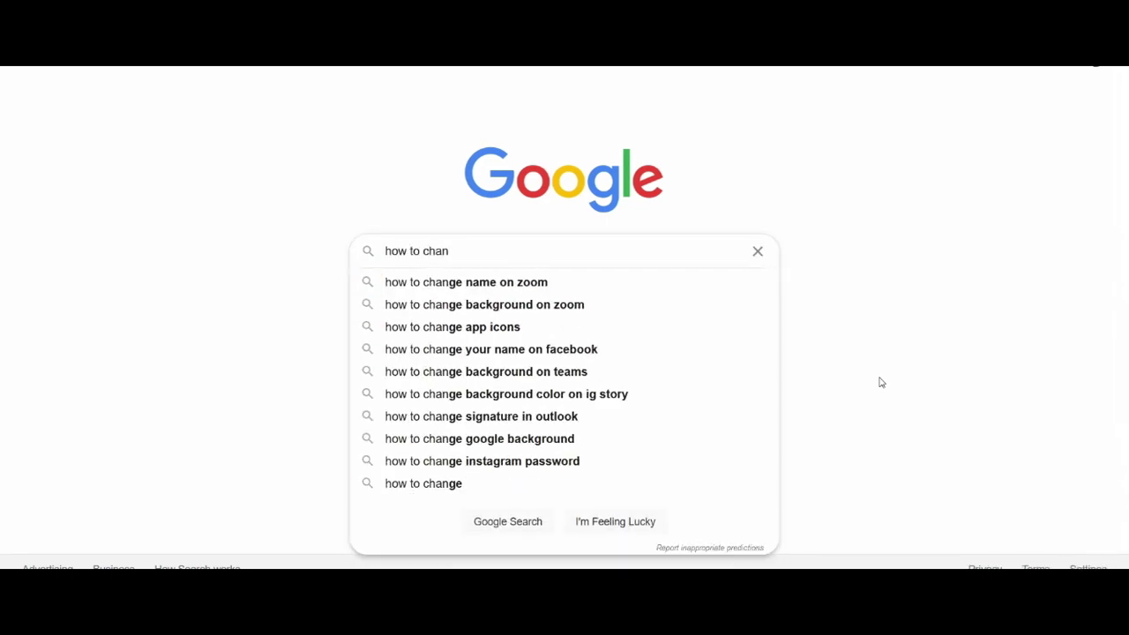
text(ge your )
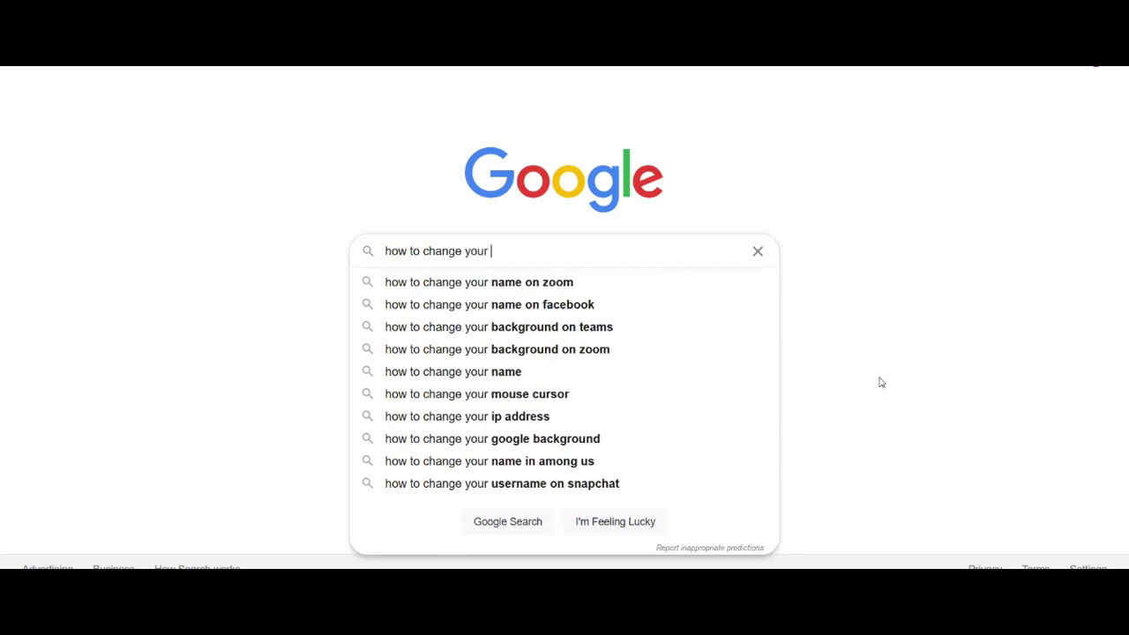
text(backgroun)
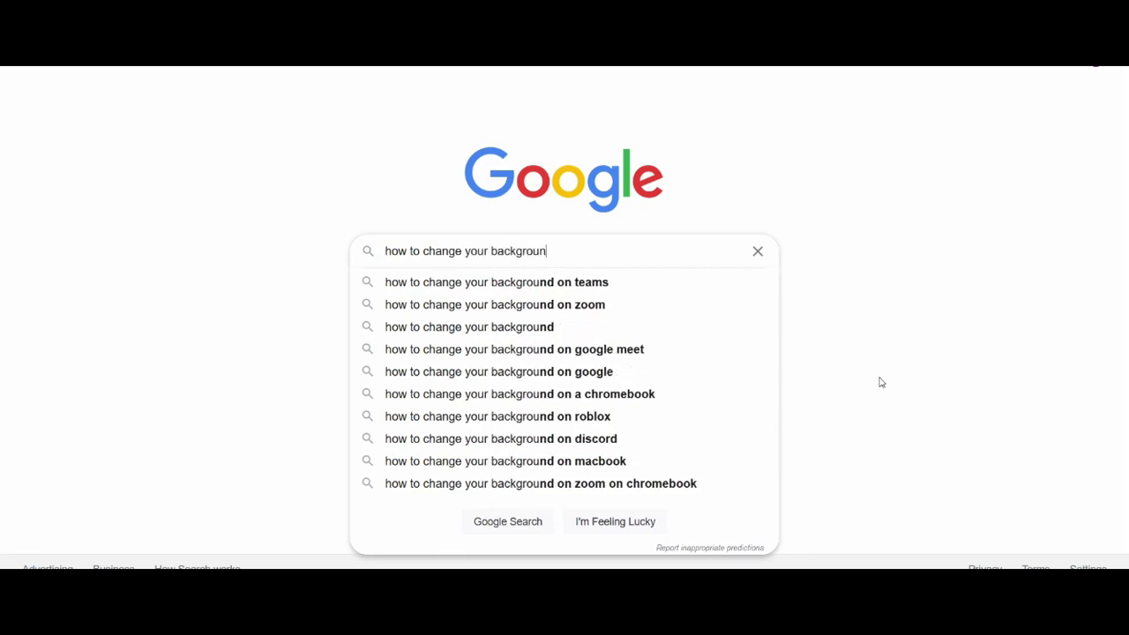
text(d on ps5)
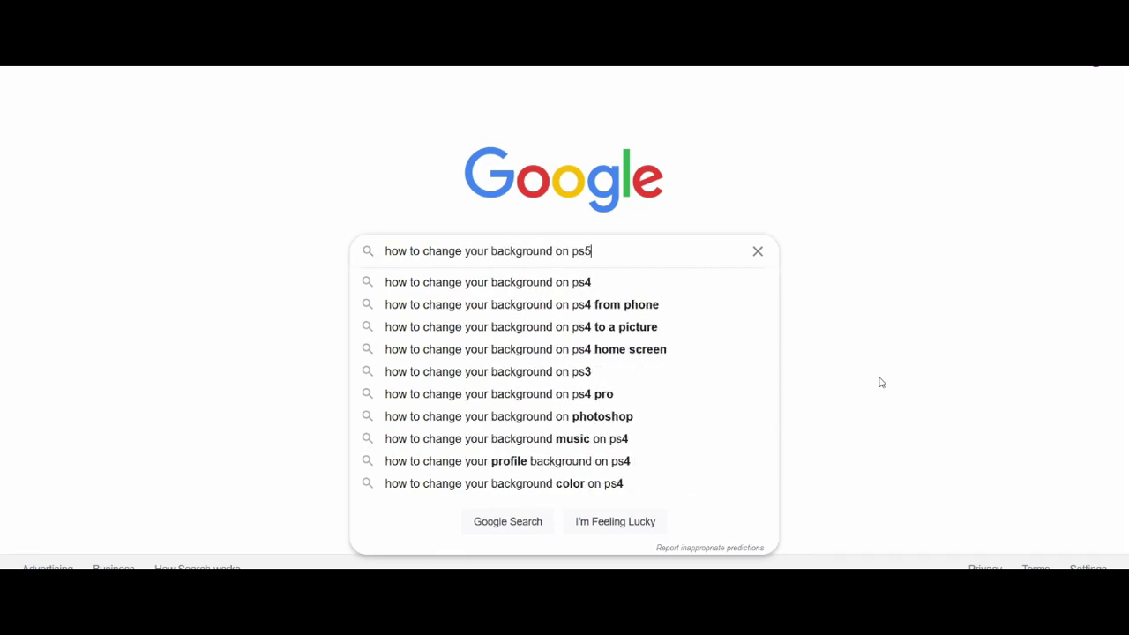
key(Return)
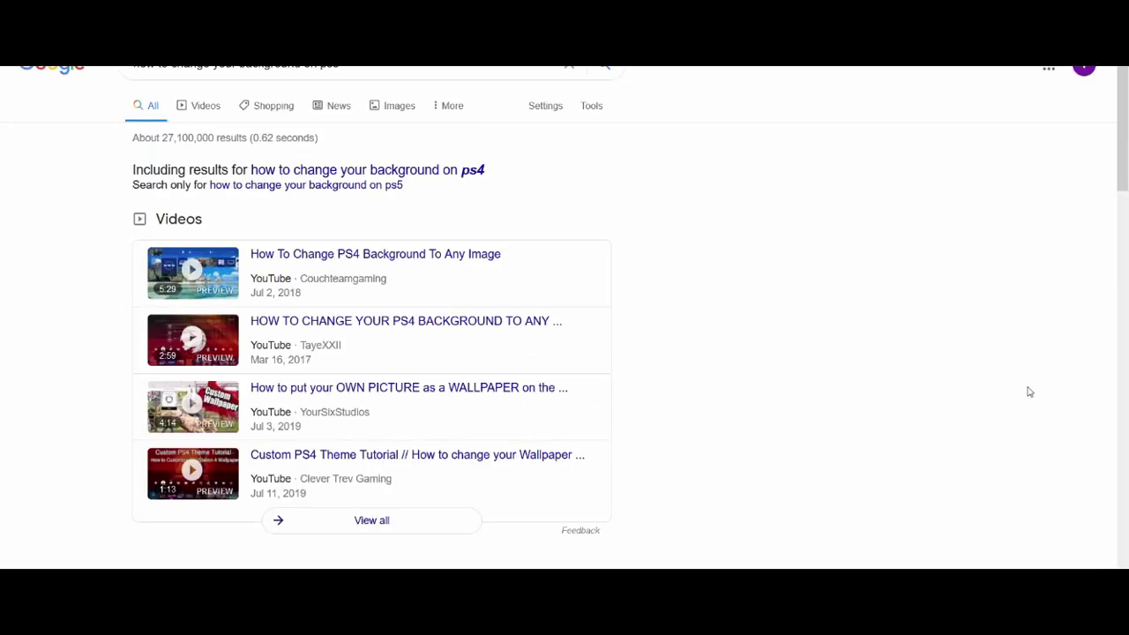
- Scroll the results, open GameRevolution's 'How to change themes on PS5', and scroll the article
drag(1124, 128, 1125, 189)
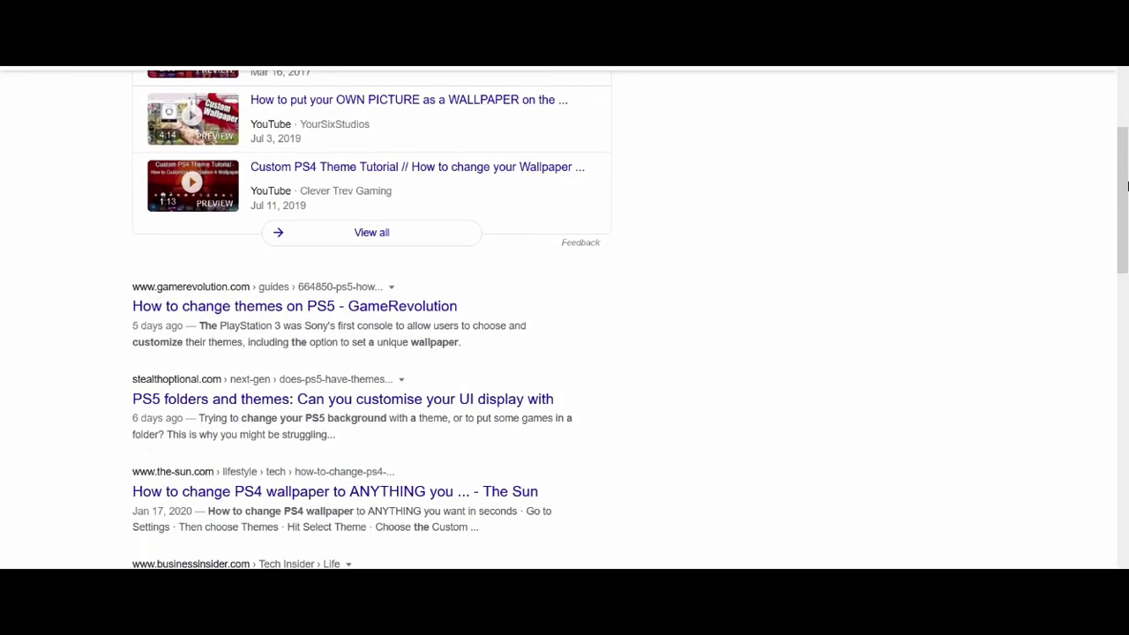
click(374, 309)
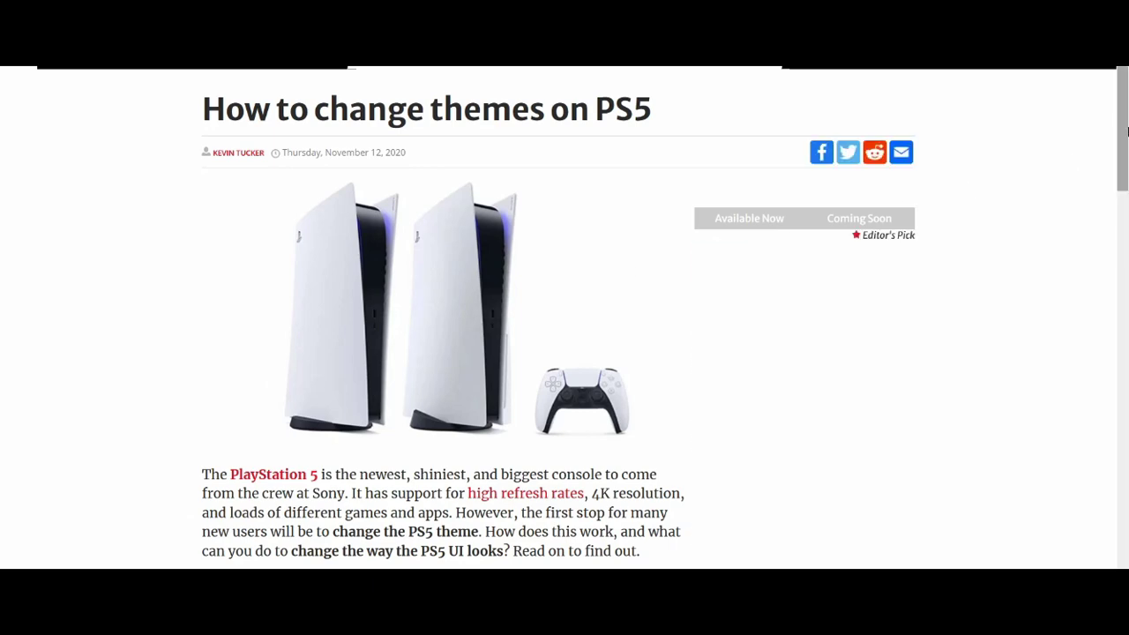
drag(1126, 125, 1122, 269)
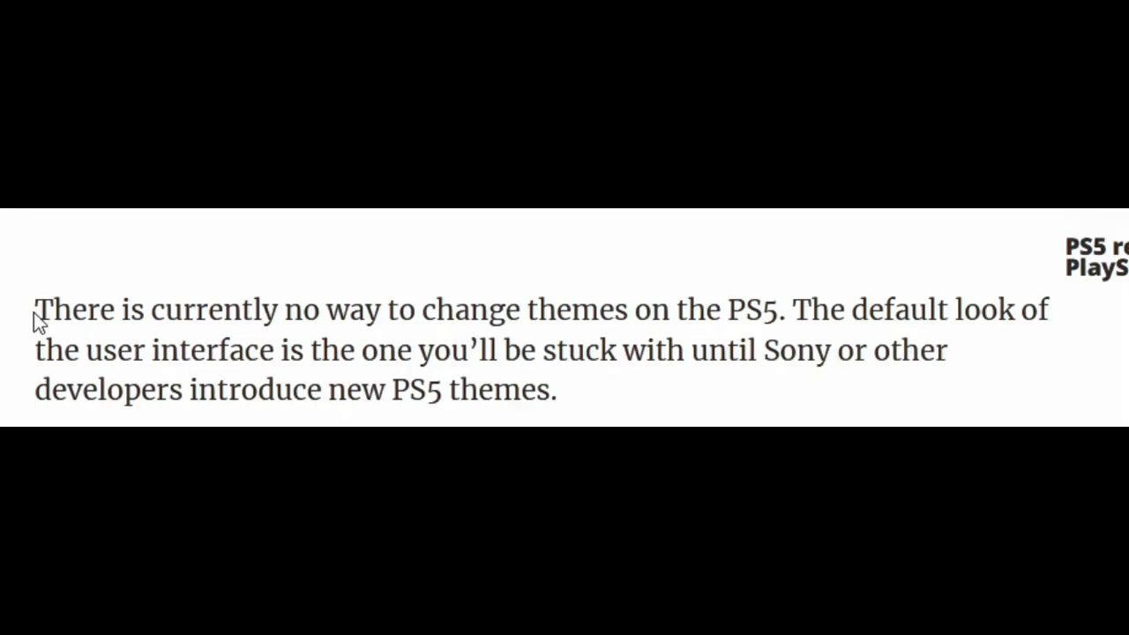
- Highlight the sentence 'There is currently no way to change themes on the PS5'
drag(202, 444, 275, 443)
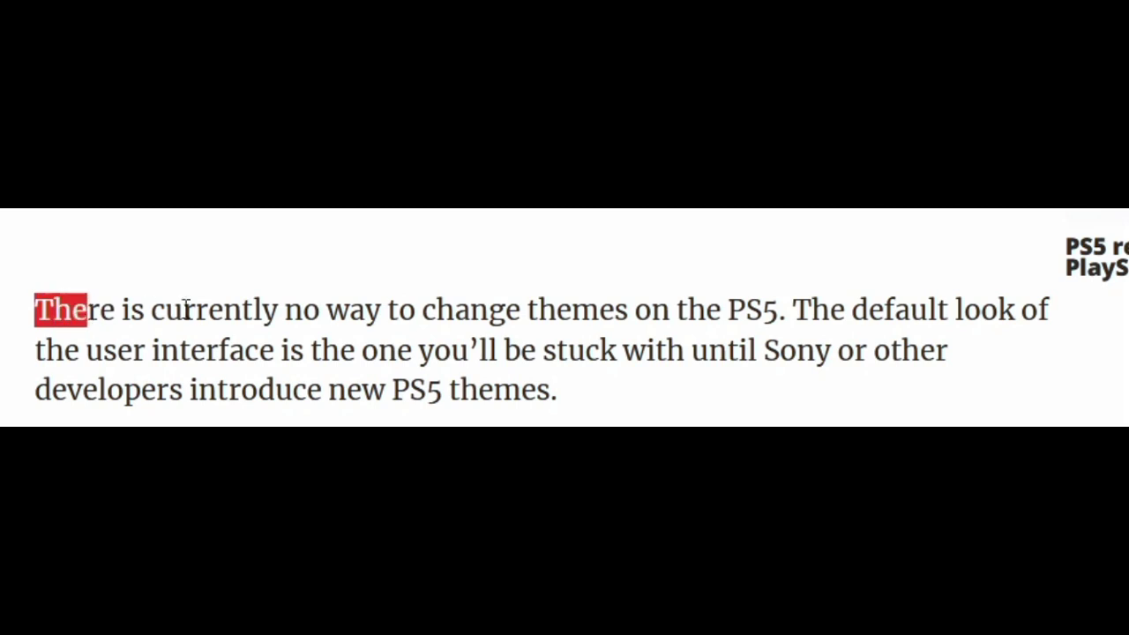
drag(187, 306, 781, 313)
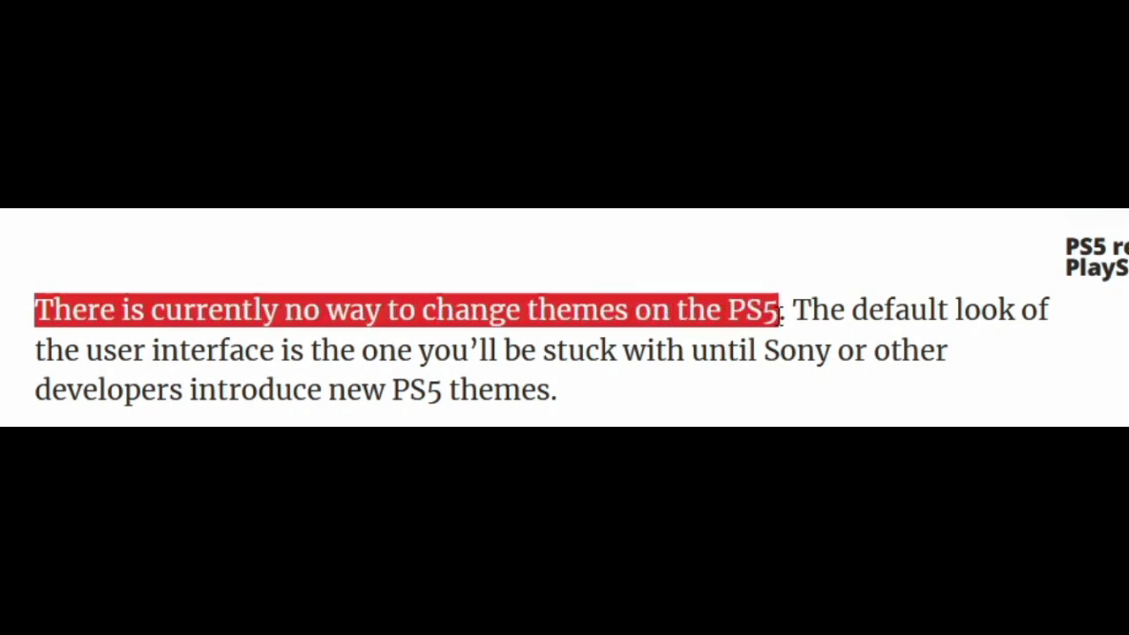